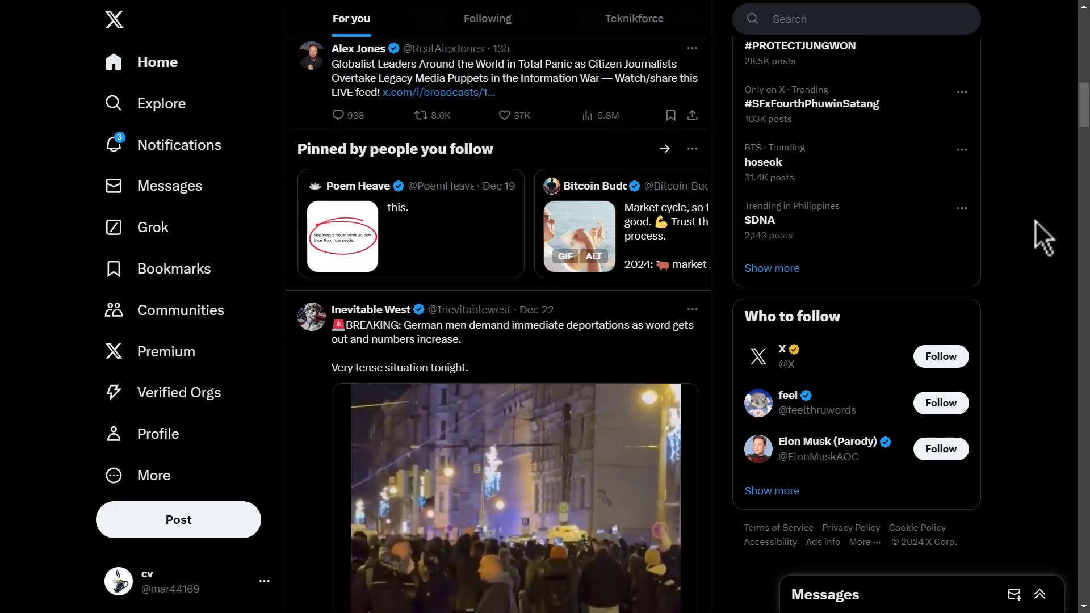
- Scroll down through the For you timeline on the X home feed
{"action": "scroll", "coordinate": [1036, 219], "scroll_direction": "down", "scroll_amount": 2}
{"action": "scroll", "coordinate": [1036, 220], "scroll_direction": "down", "scroll_amount": 8}
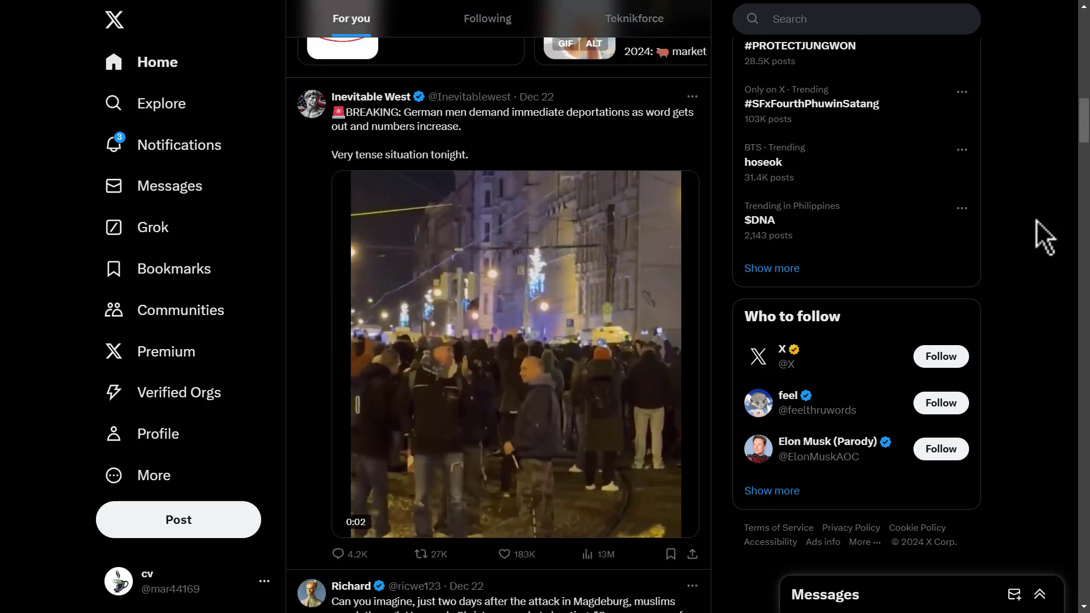
{"action": "scroll", "coordinate": [1036, 220], "scroll_direction": "down", "scroll_amount": 15}
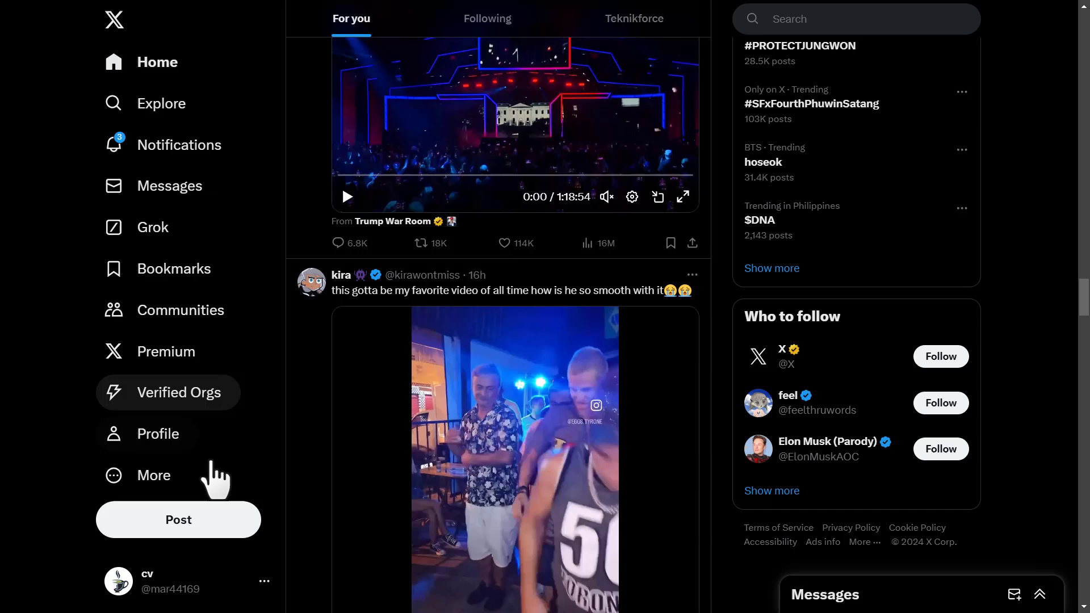
- Compare the Engagements, Website traffic and Keywords objectives, then settle on Reach and continue
{"action": "left_click", "coordinate": [150, 482]}
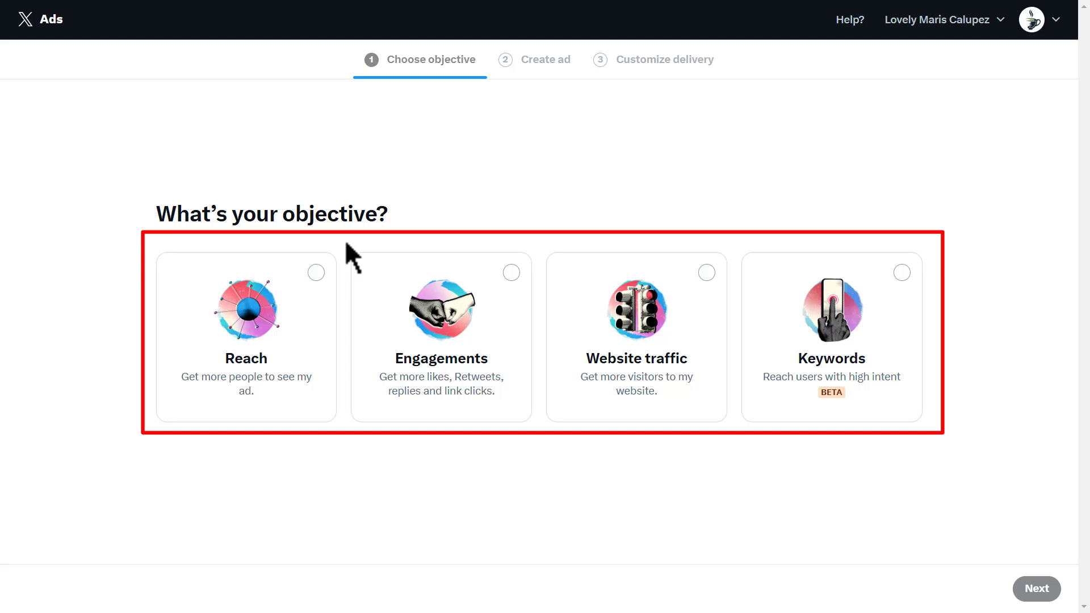
{"action": "left_click", "coordinate": [316, 274]}
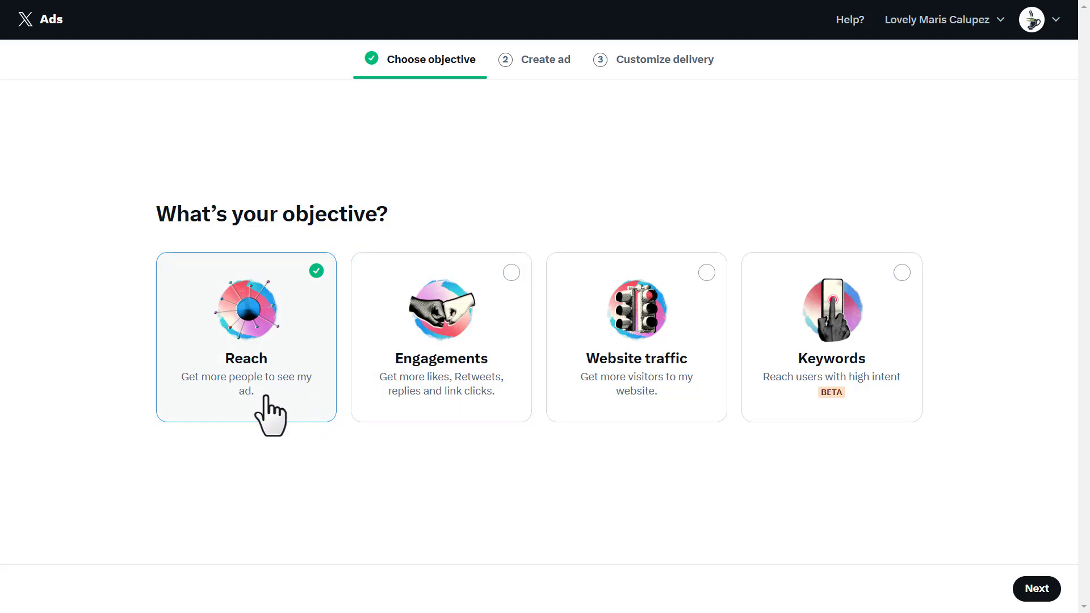
{"action": "left_click", "coordinate": [510, 277]}
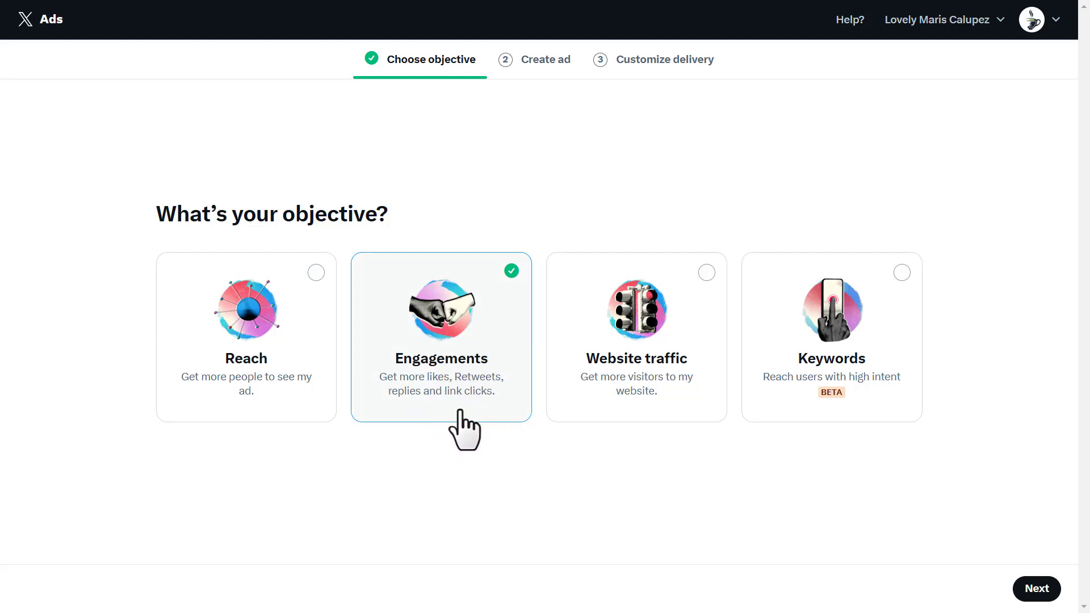
{"action": "left_click", "coordinate": [705, 287]}
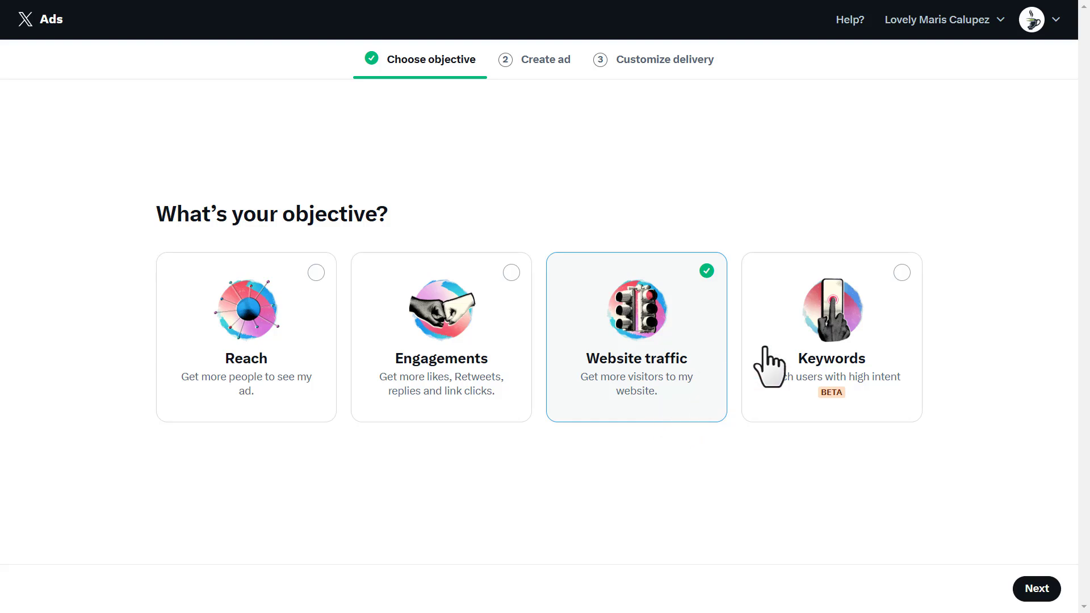
{"action": "left_click", "coordinate": [900, 283]}
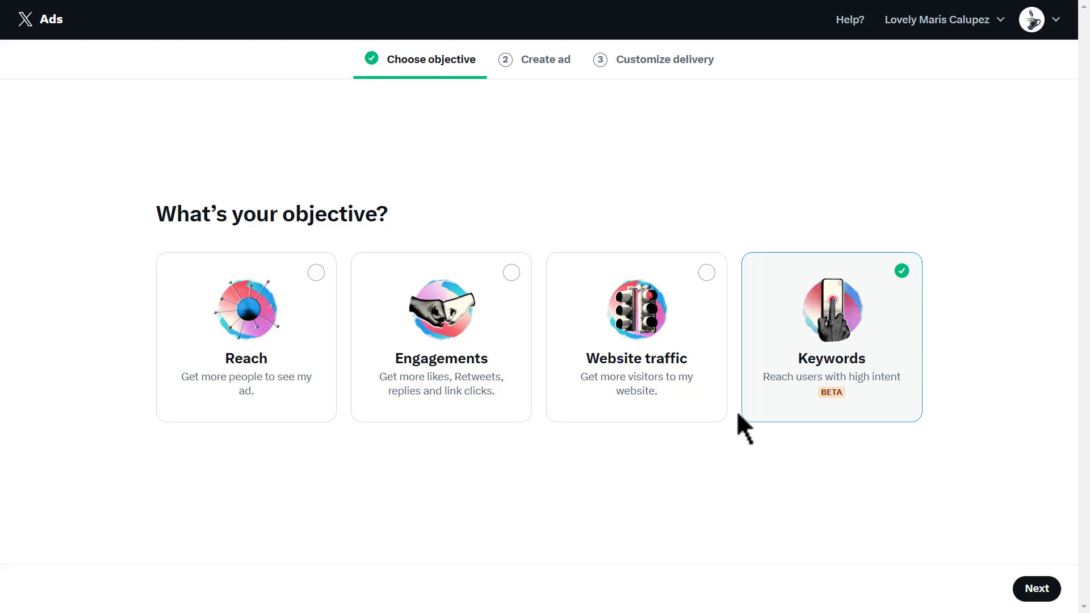
{"action": "left_click", "coordinate": [283, 326]}
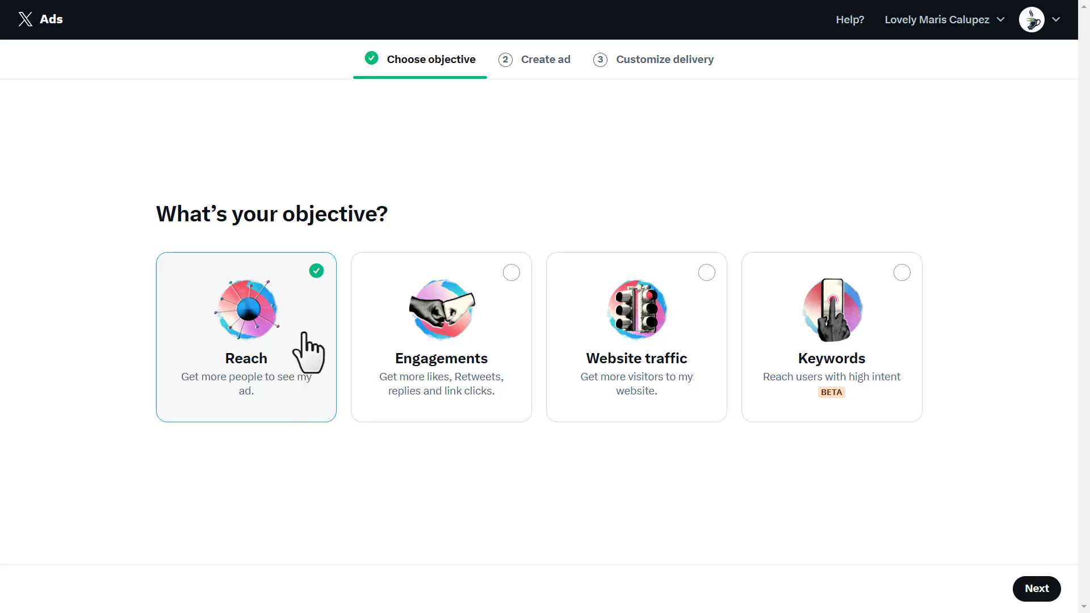
{"action": "left_click", "coordinate": [1041, 596]}
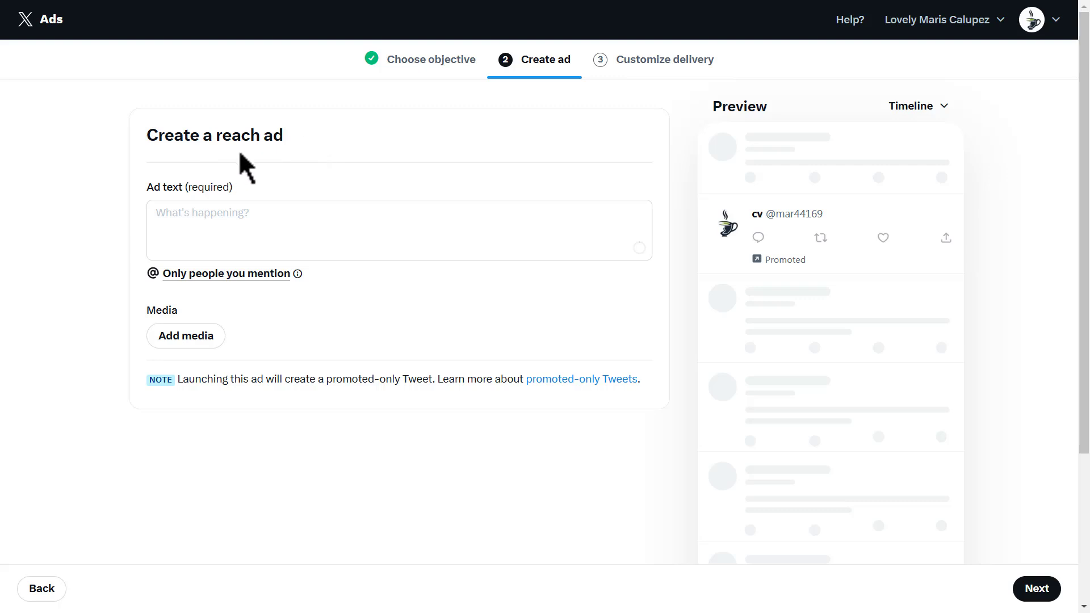
- Write the ad text about new shoes at Markick's, with 'CHRISTMAS SALE!!!' and '70% OFF FLAT ON ALL SHOE' lines
{"action": "left_click", "coordinate": [218, 233]}
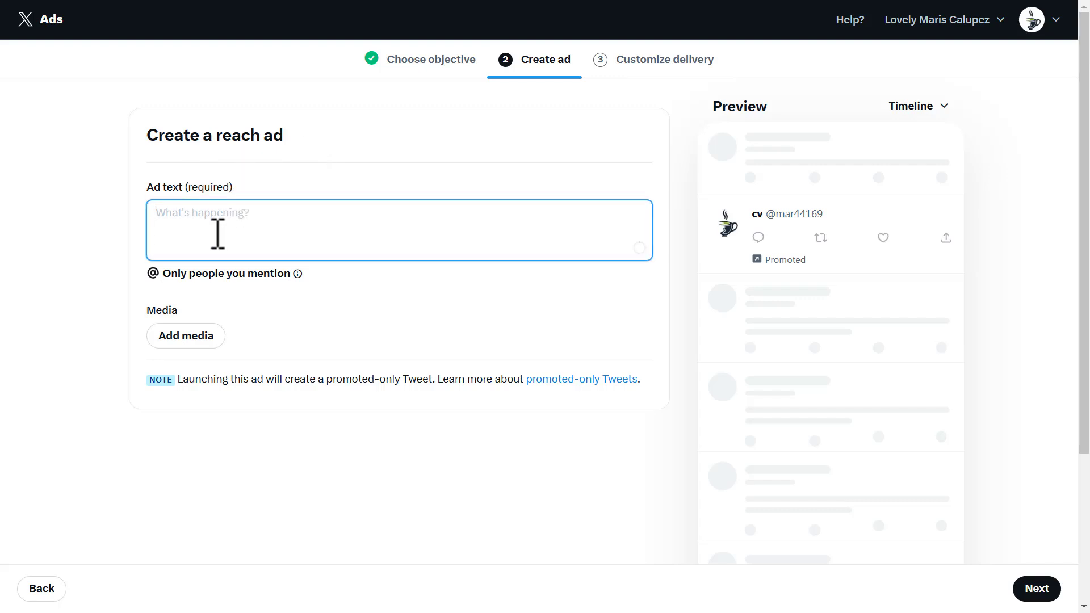
{"action": "type", "text": "Gt"}
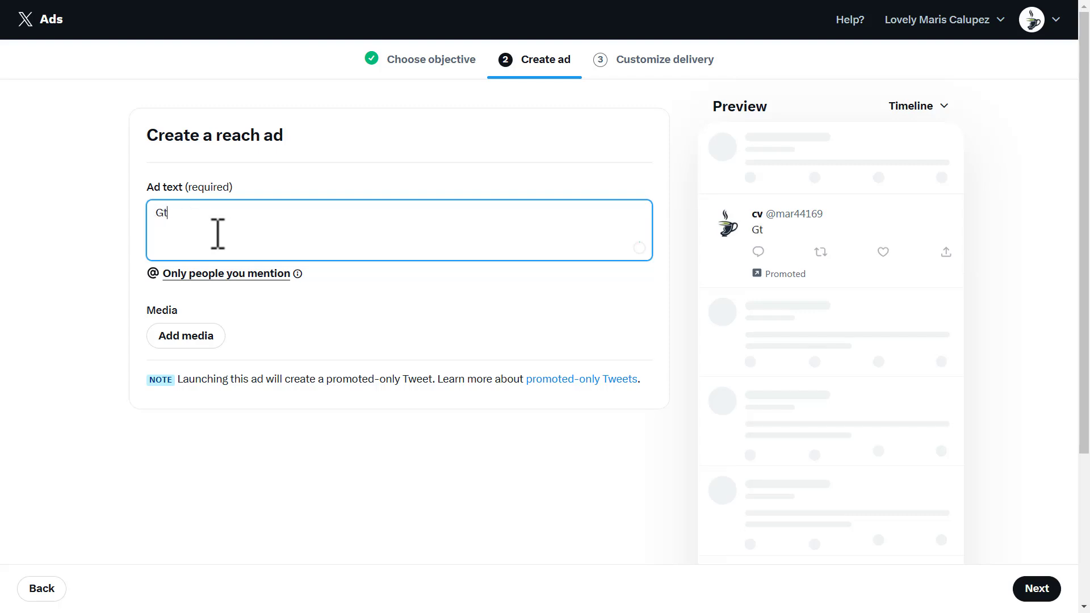
{"action": "type", "text": "t new shoes at Ma"}
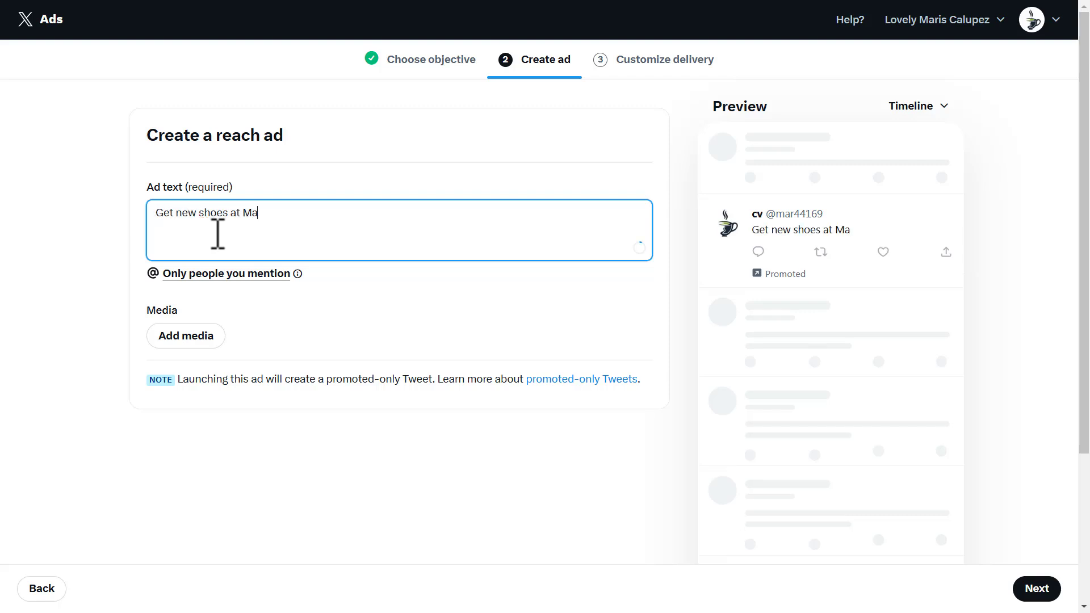
{"action": "type", "text": "rkick's retail sh"}
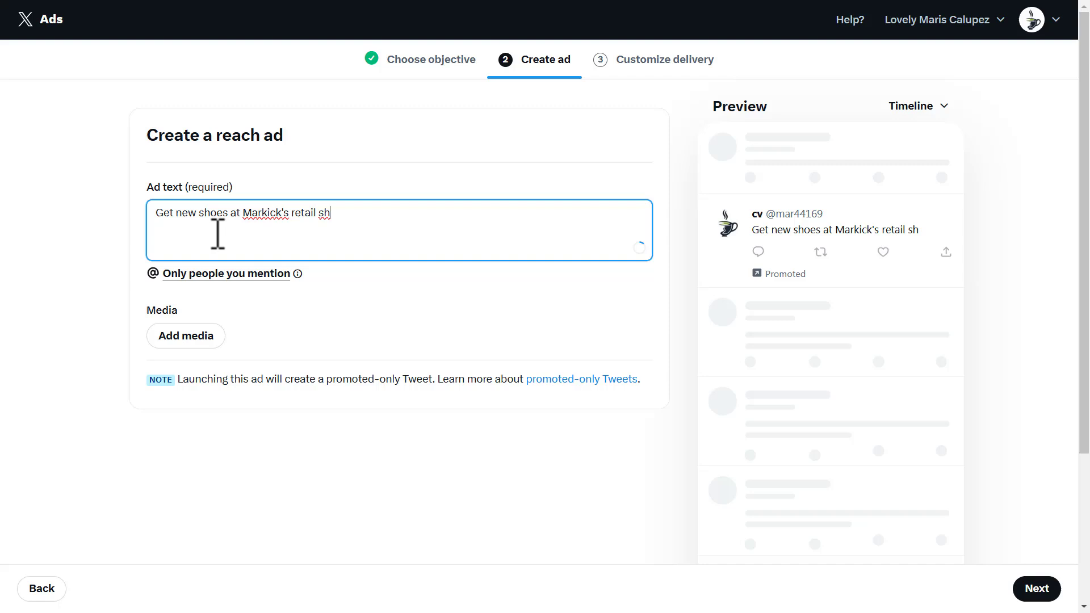
{"action": "key", "text": "BackSpace"}
{"action": "type", "text": "tore right now."}
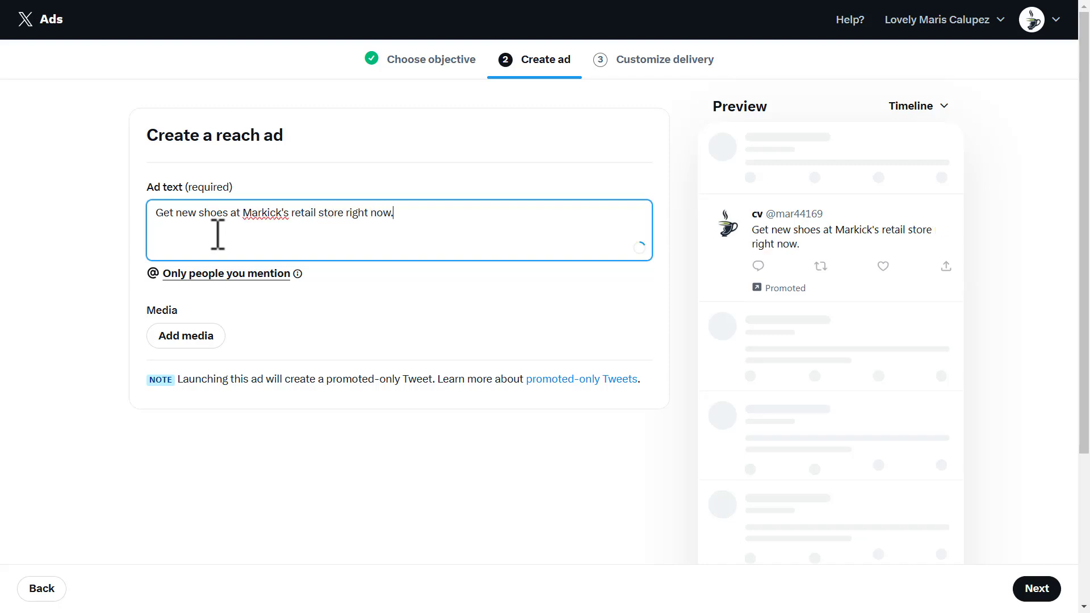
{"action": "key", "text": "Return"}
{"action": "key", "text": "Return"}
{"action": "type", "text": "CHRISTMAS SALE"}
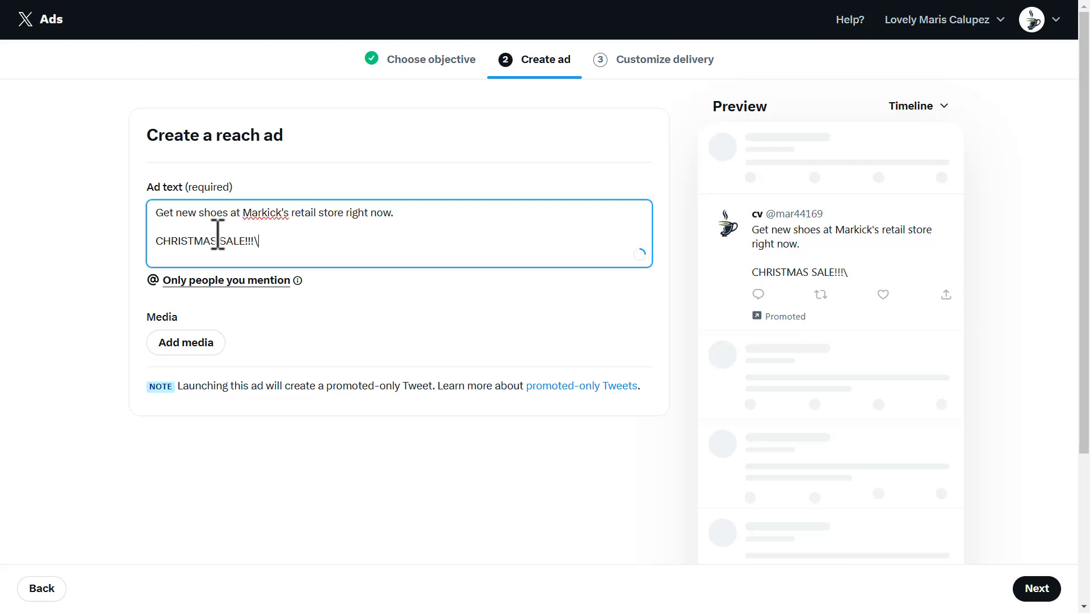
{"action": "type", "text": "!!!\\"}
{"action": "key", "text": "BackSpace"}
{"action": "key", "text": "Return"}
{"action": "type", "text": "7"}
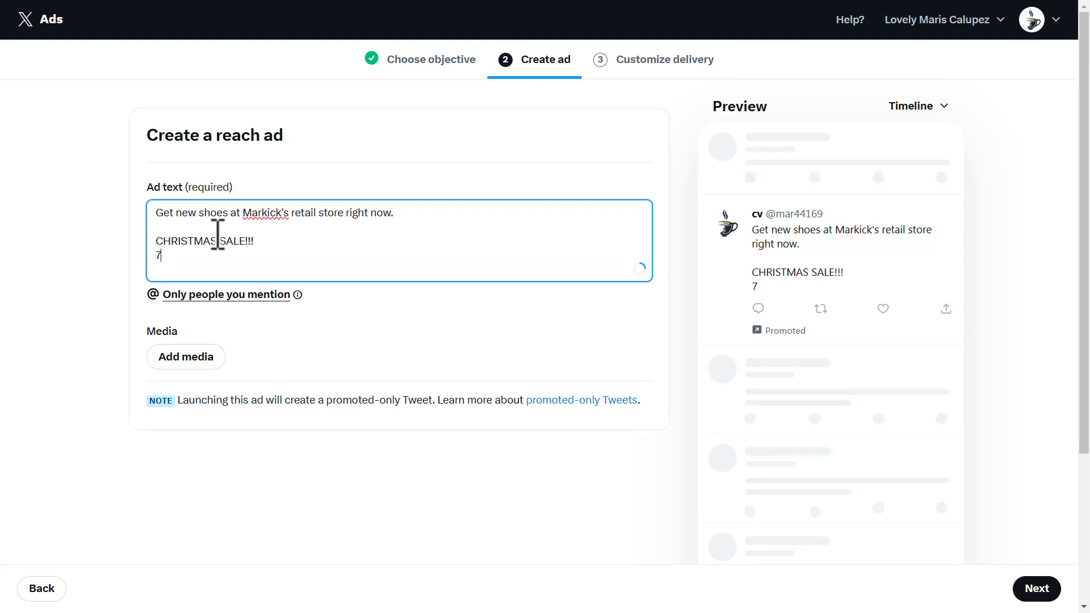
{"action": "type", "text": "0% OFF FLAT"}
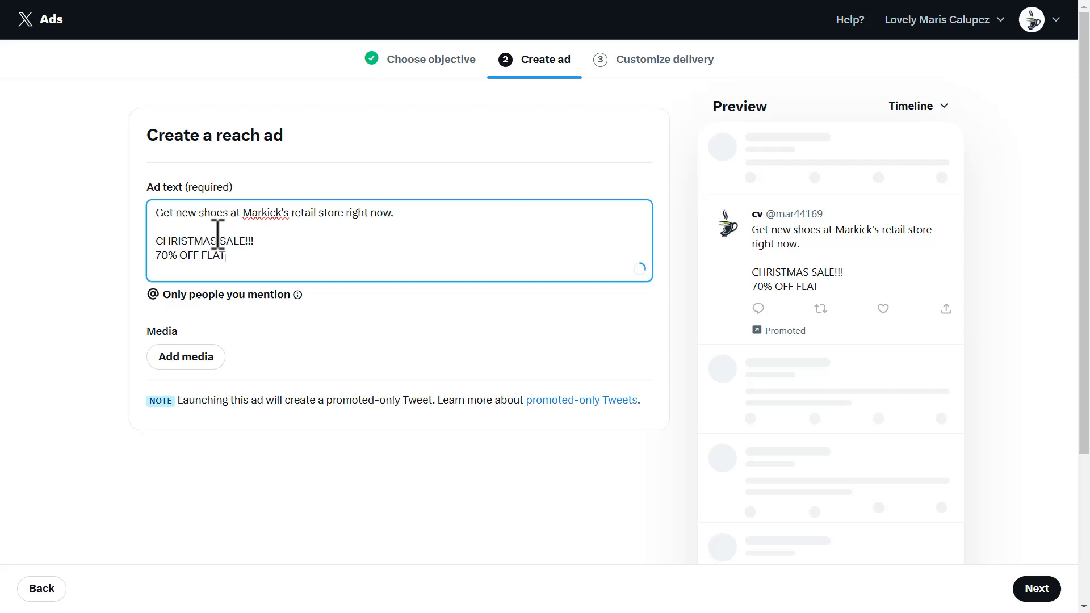
{"action": "type", "text": " ON ALL SHOES"}
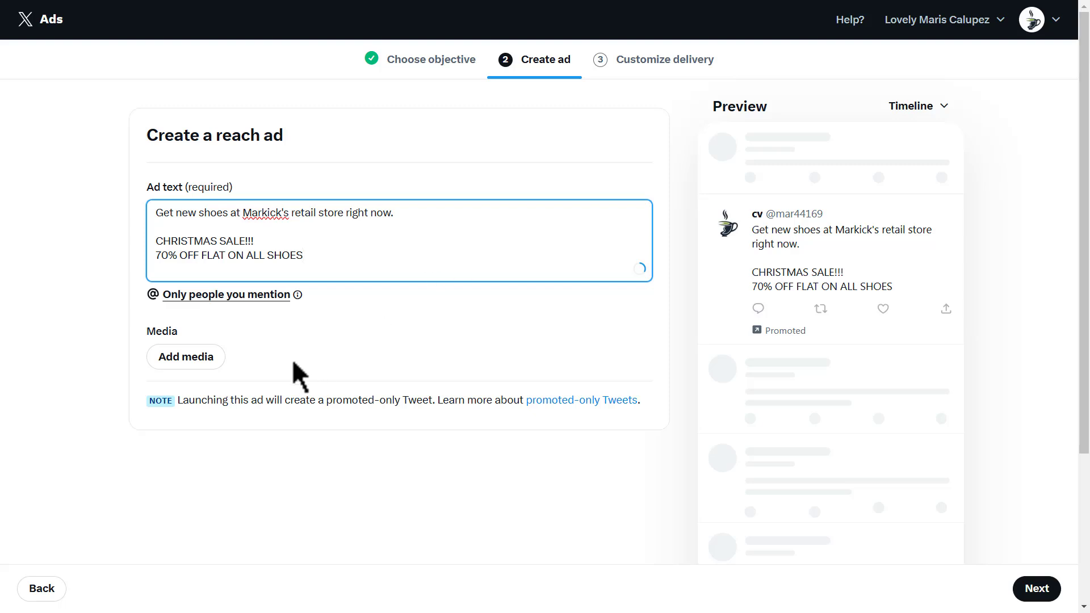
- Upload the Red & White sneaker sale image, select it in the library and confirm it
{"action": "left_click", "coordinate": [190, 369]}
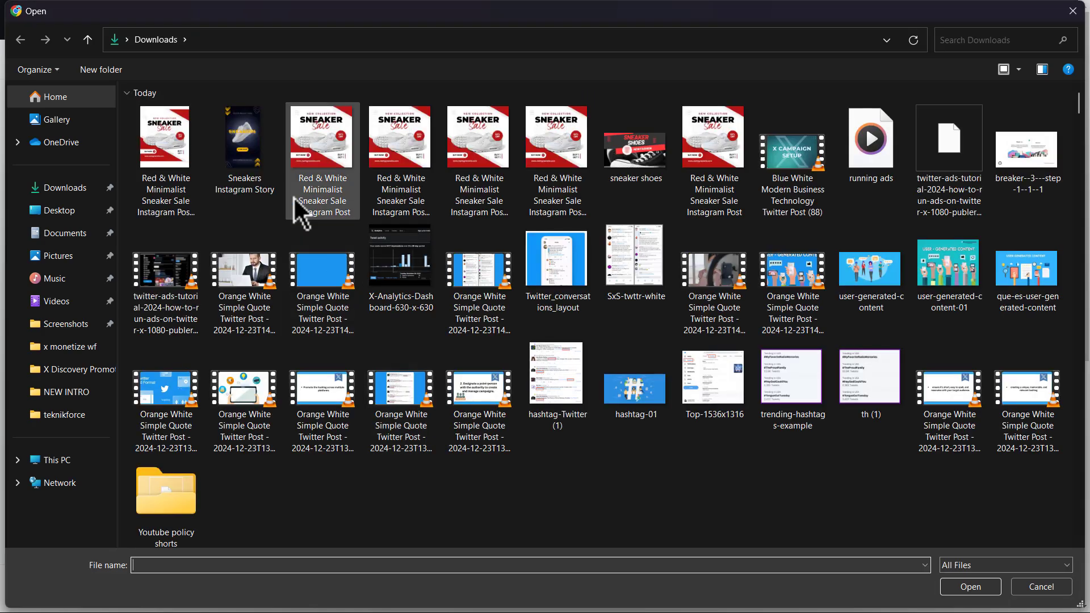
{"action": "double_click", "coordinate": [175, 173]}
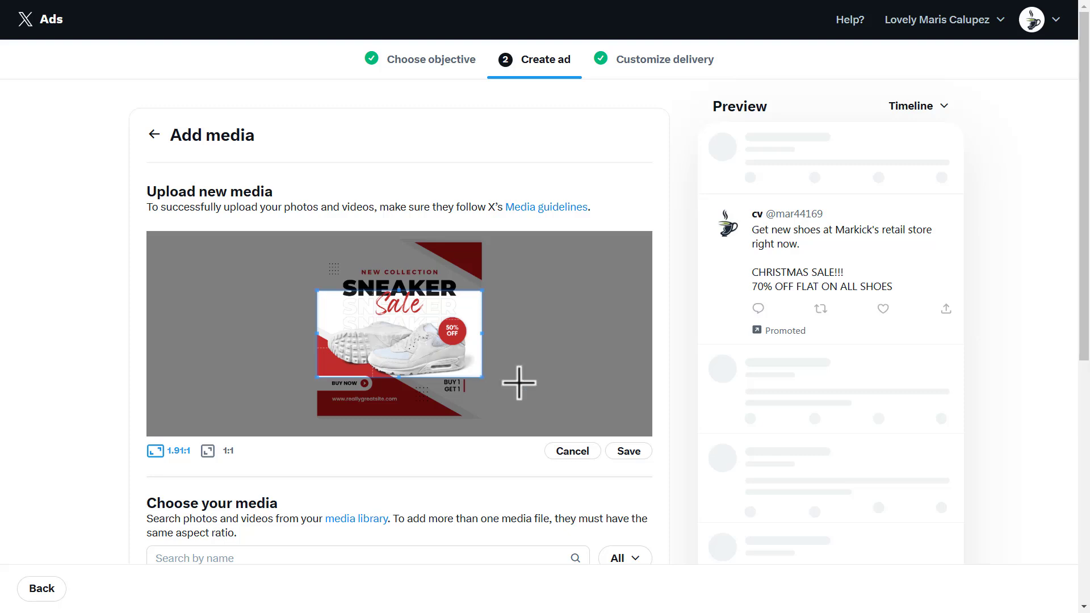
{"action": "scroll", "coordinate": [632, 335], "scroll_direction": "down", "scroll_amount": 3}
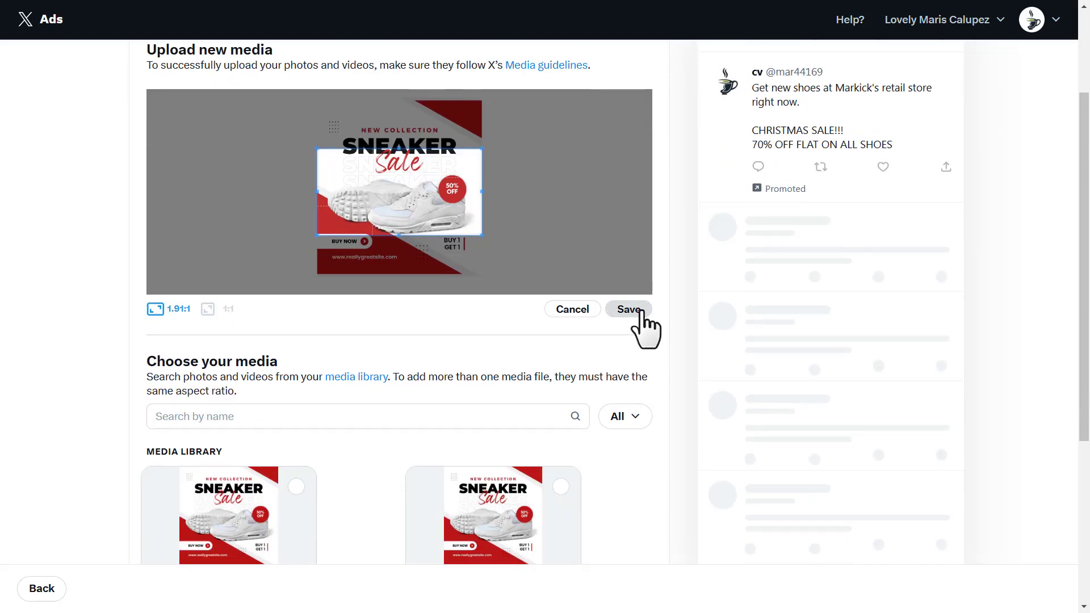
{"action": "scroll", "coordinate": [625, 327], "scroll_direction": "up", "scroll_amount": 3}
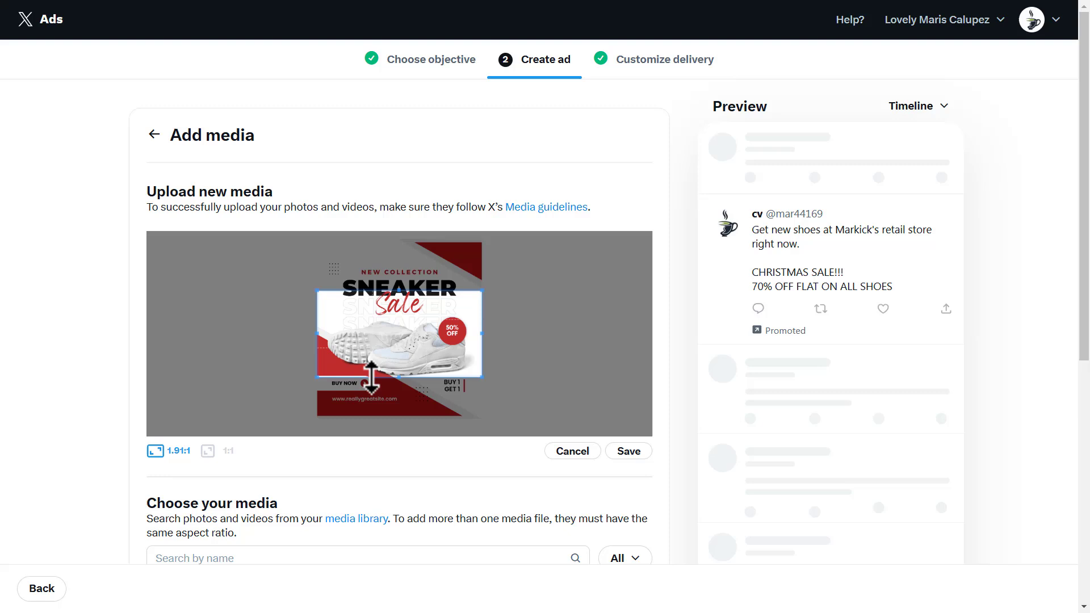
{"action": "scroll", "coordinate": [369, 377], "scroll_direction": "down", "scroll_amount": 3}
{"action": "scroll", "coordinate": [352, 423], "scroll_direction": "down", "scroll_amount": 3}
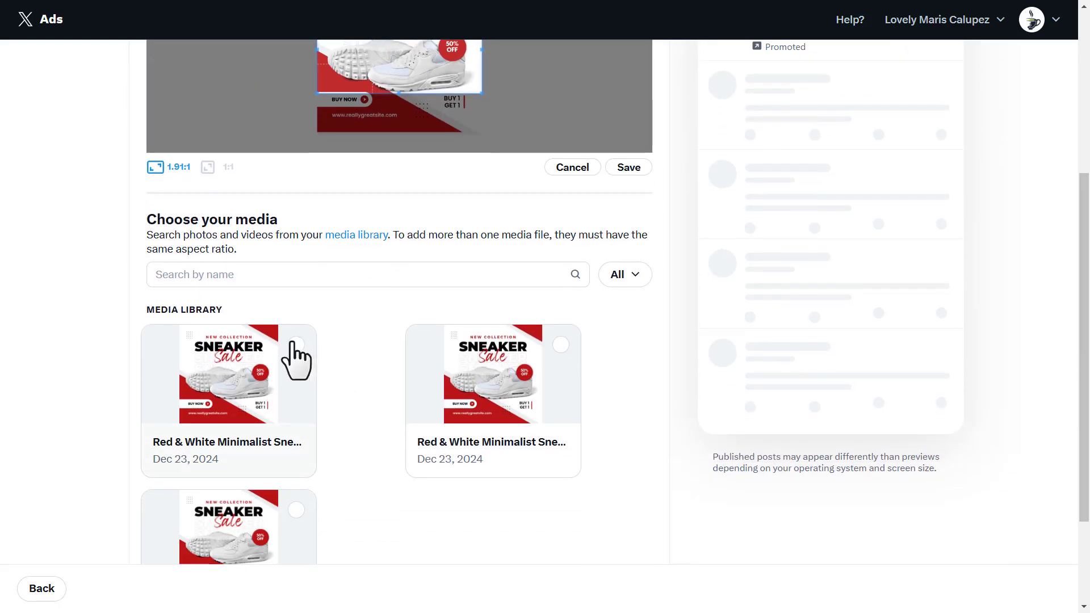
{"action": "left_click", "coordinate": [296, 348]}
{"action": "scroll", "coordinate": [385, 440], "scroll_direction": "down", "scroll_amount": 3}
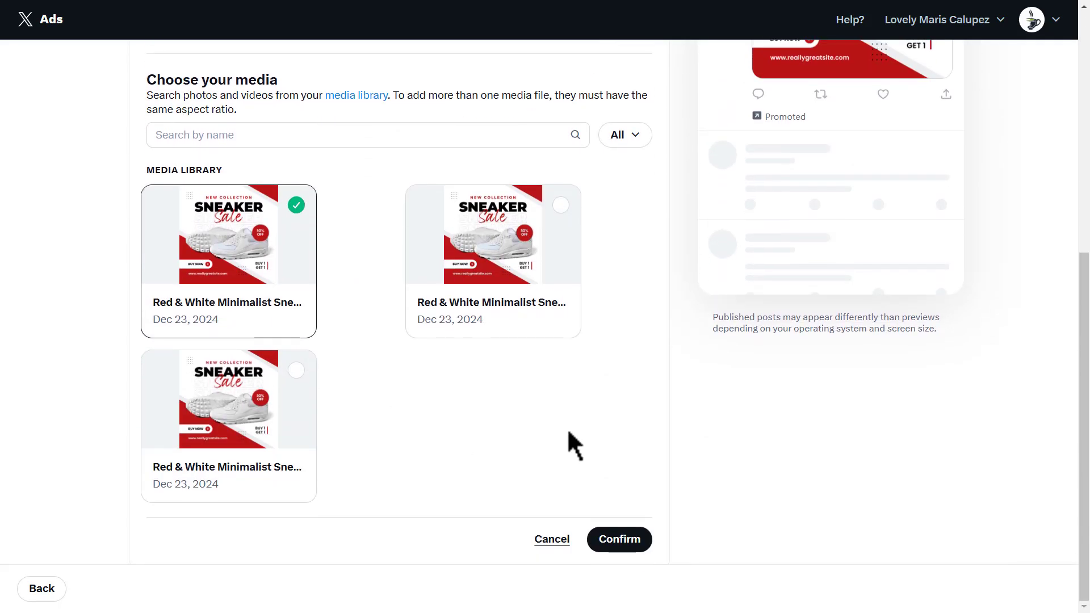
{"action": "left_click", "coordinate": [606, 539]}
{"action": "scroll", "coordinate": [560, 453], "scroll_direction": "up", "scroll_amount": 5}
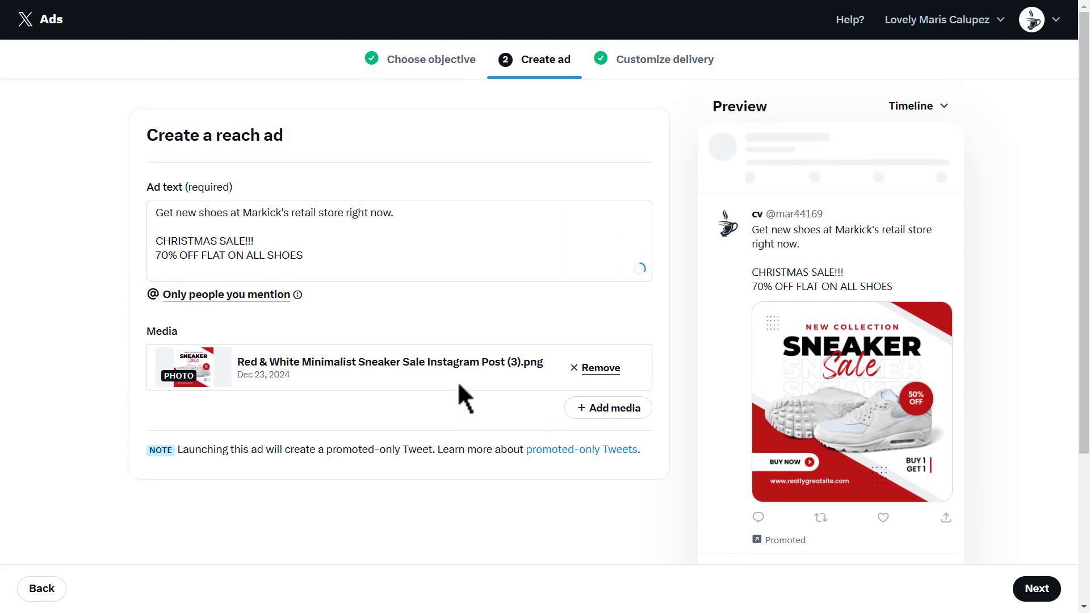
- Set the daily budget to 50.00 USD, then cancel the add credit card form
{"action": "left_click", "coordinate": [1044, 593]}
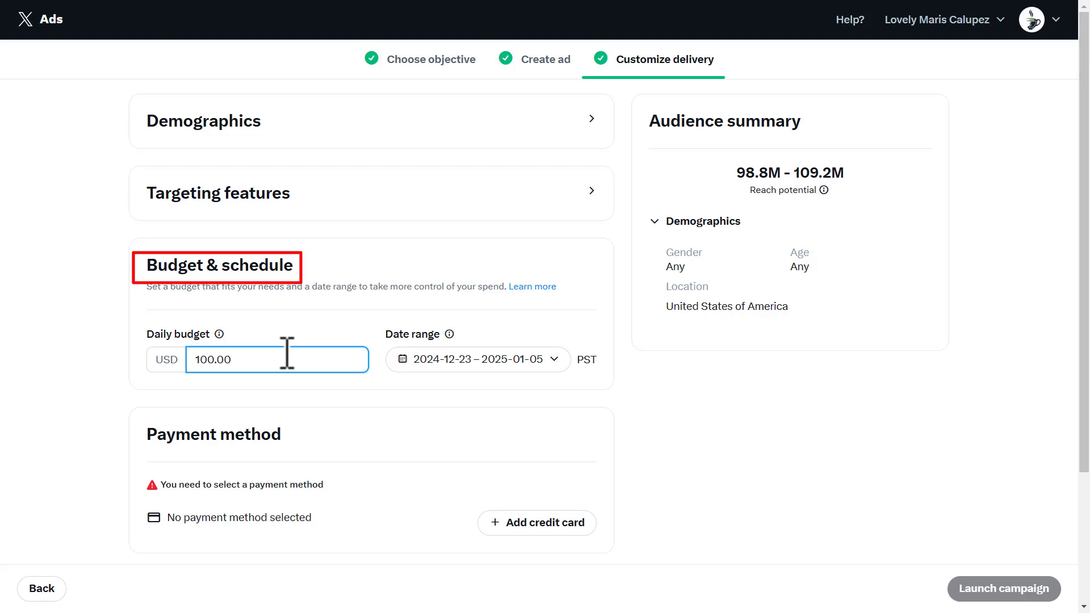
{"action": "key", "text": "BackSpace"}
{"action": "key", "text": "BackSpace"}
{"action": "type", "text": "5"}
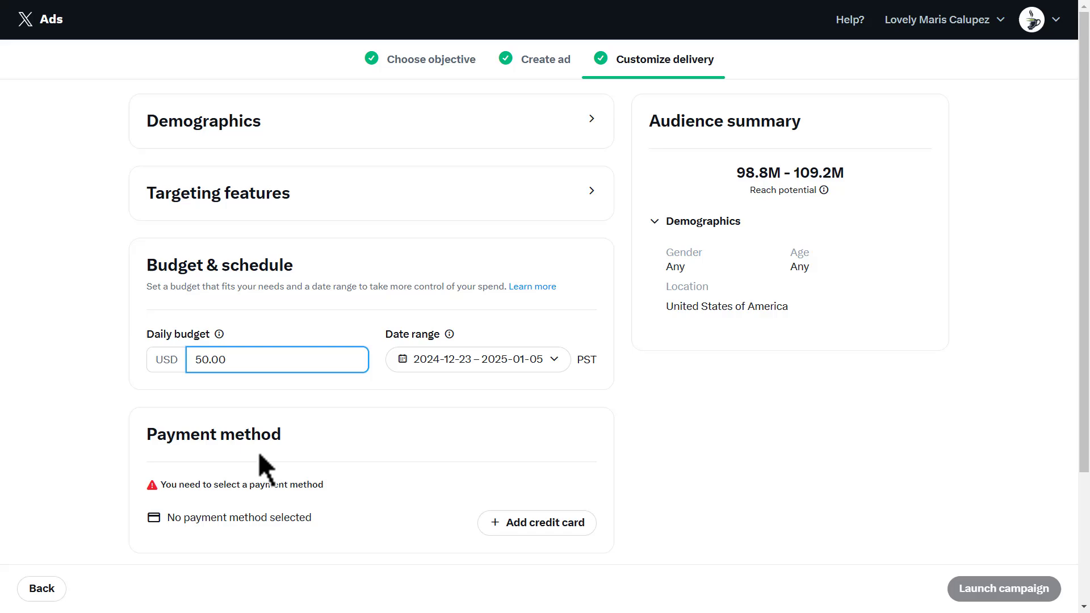
{"action": "left_click", "coordinate": [538, 523]}
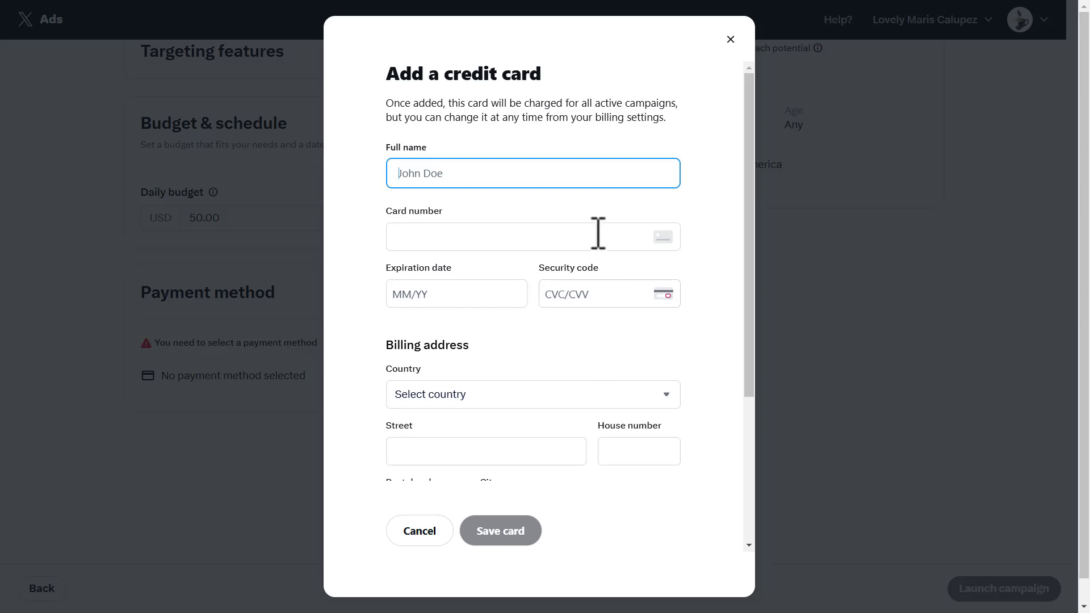
{"action": "left_click", "coordinate": [433, 524]}
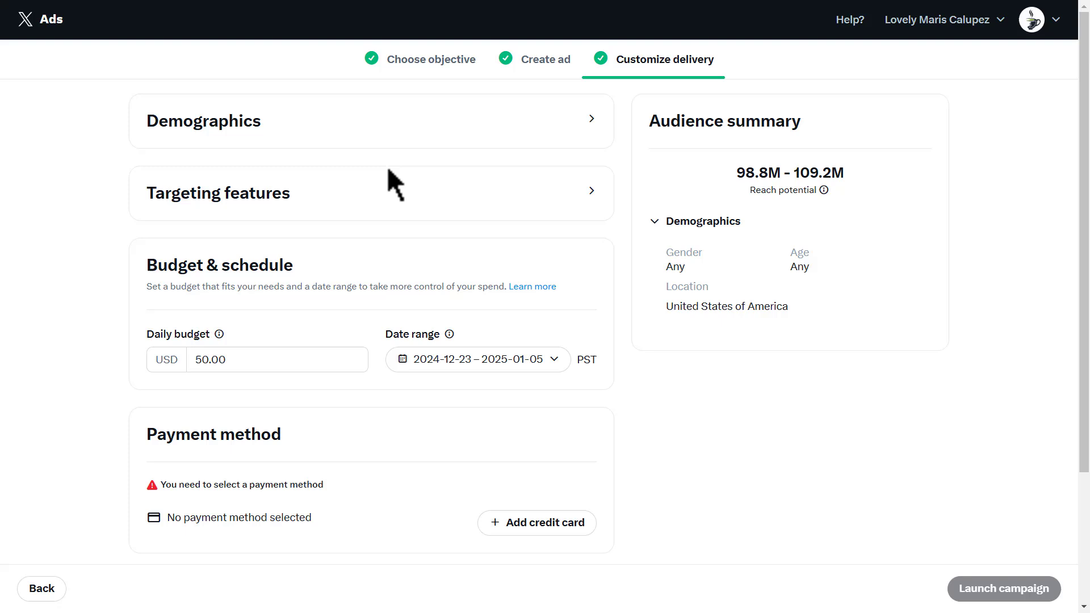
- Restrict demographics to men with a minimum age of 18 and up
{"action": "left_click", "coordinate": [334, 141]}
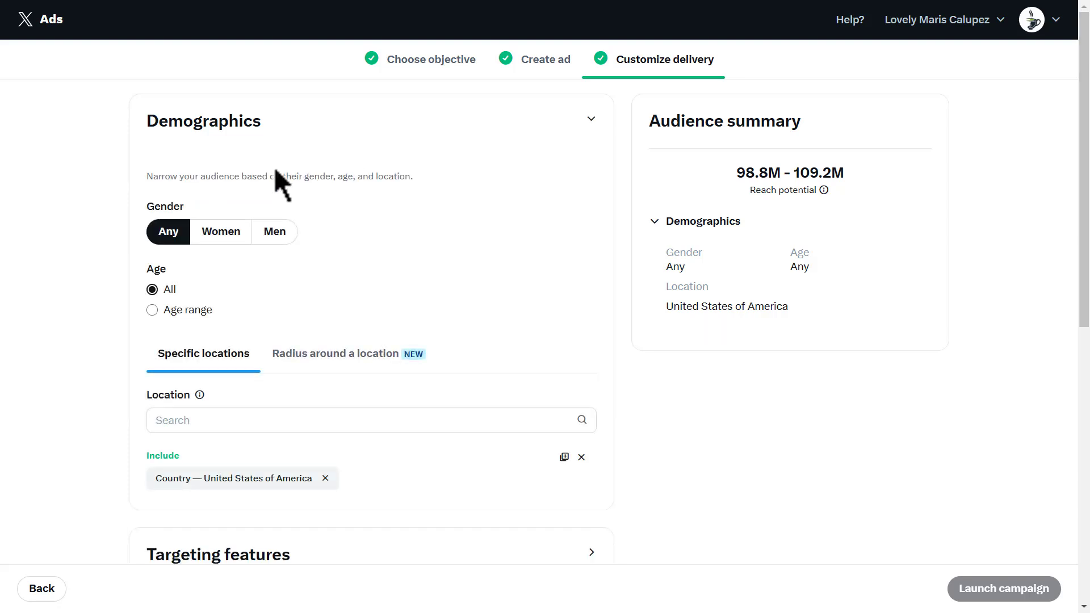
{"action": "triple_click", "coordinate": [230, 176]}
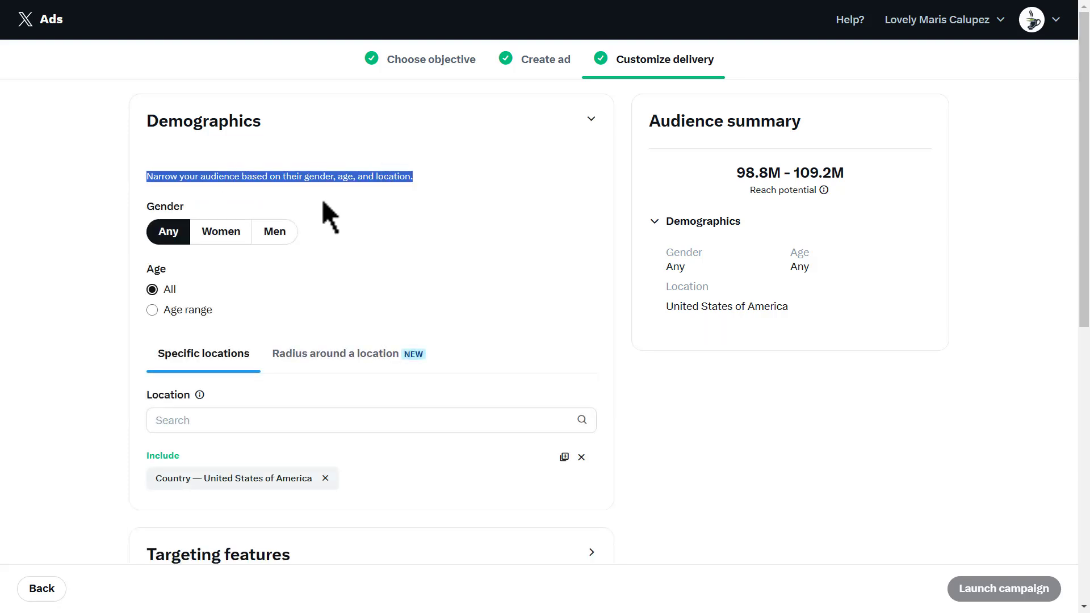
{"action": "left_click", "coordinate": [278, 233]}
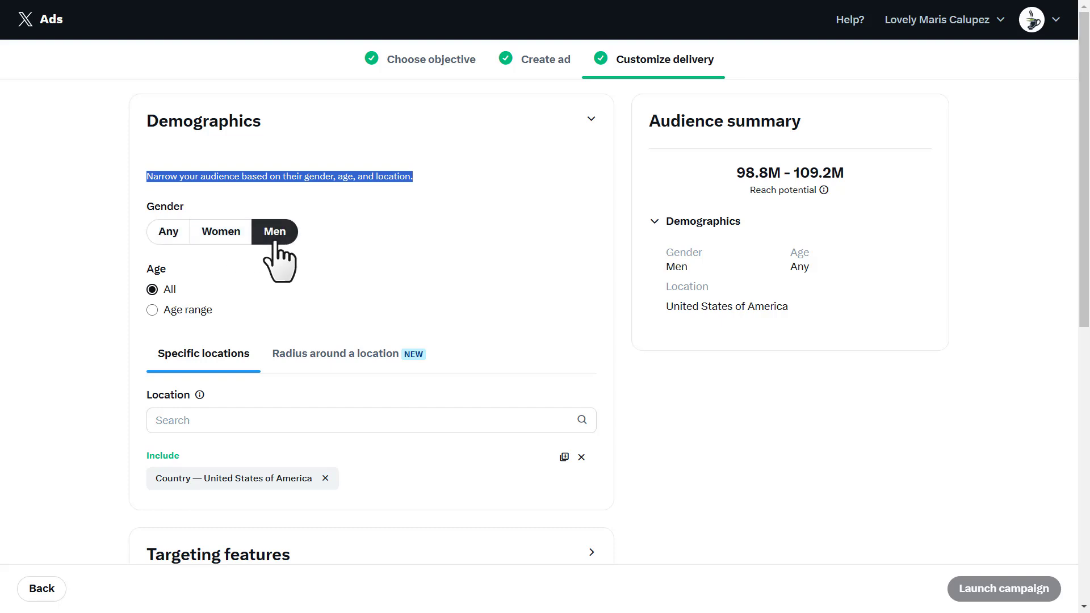
{"action": "double_click", "coordinate": [168, 268]}
{"action": "left_click", "coordinate": [187, 292]}
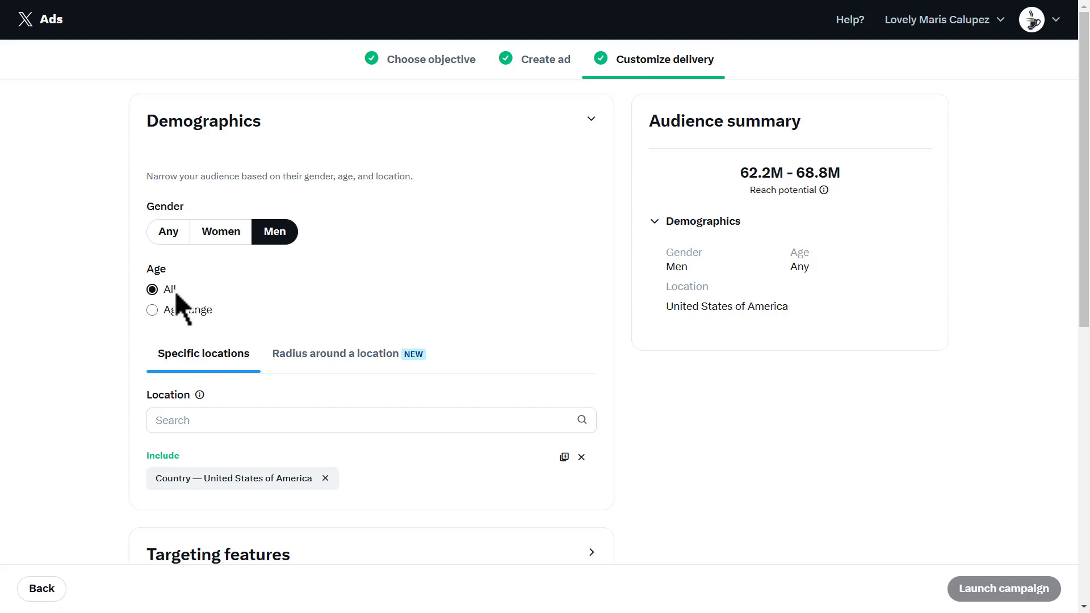
{"action": "left_click", "coordinate": [151, 310]}
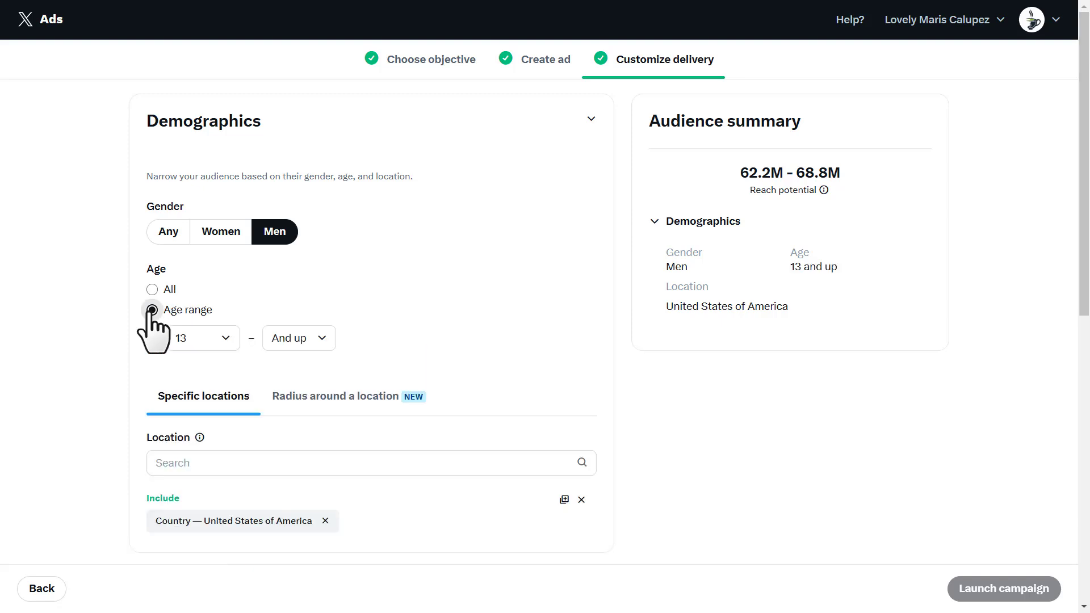
{"action": "left_click", "coordinate": [217, 338]}
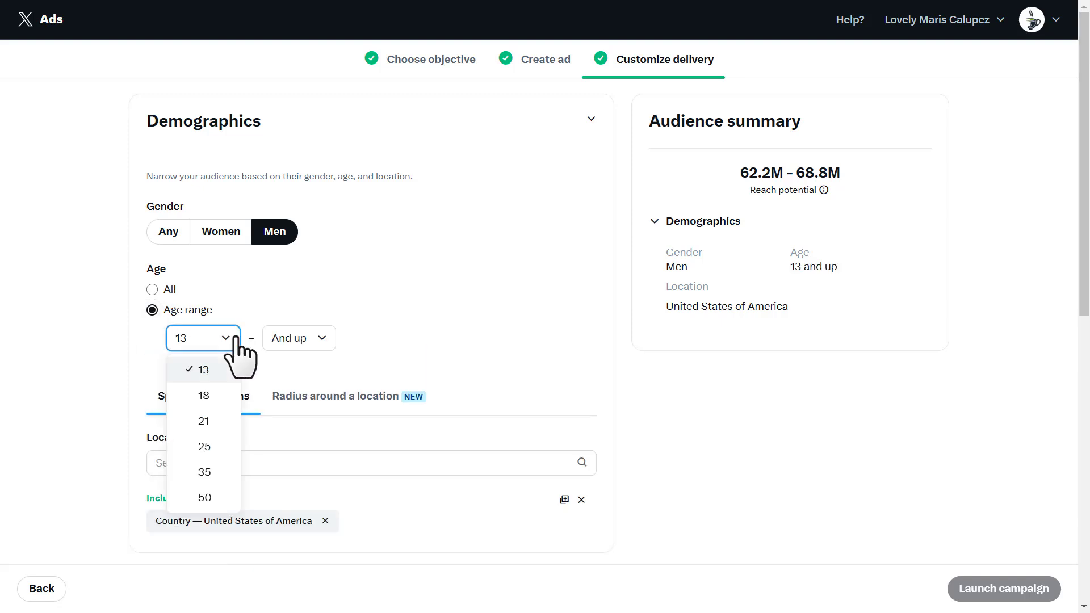
{"action": "left_click", "coordinate": [207, 397]}
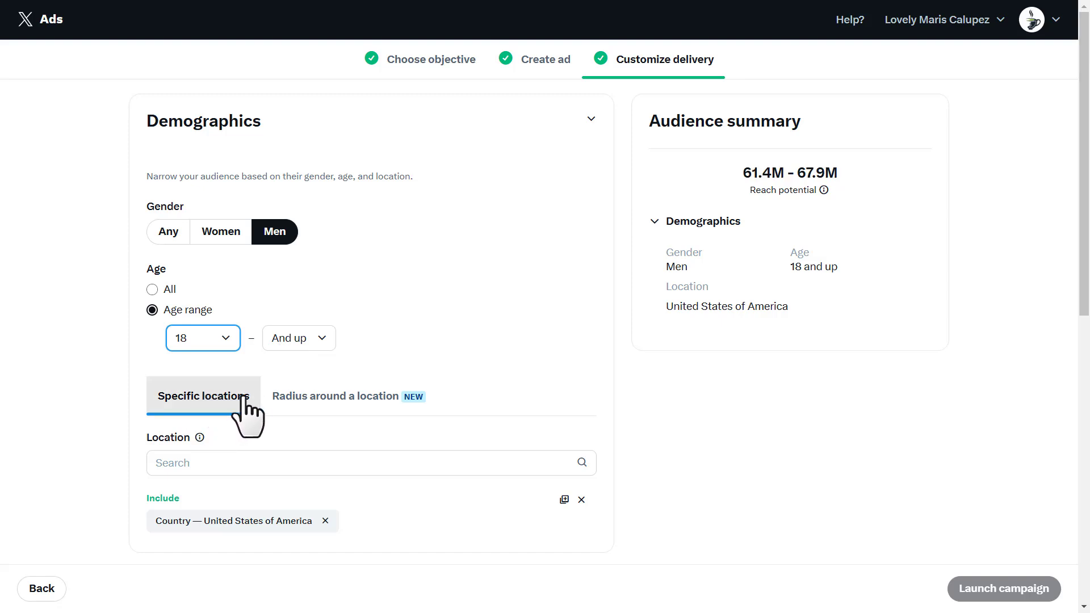
- Add Republic of the Philippines as a location alongside the United States
{"action": "left_click", "coordinate": [219, 463]}
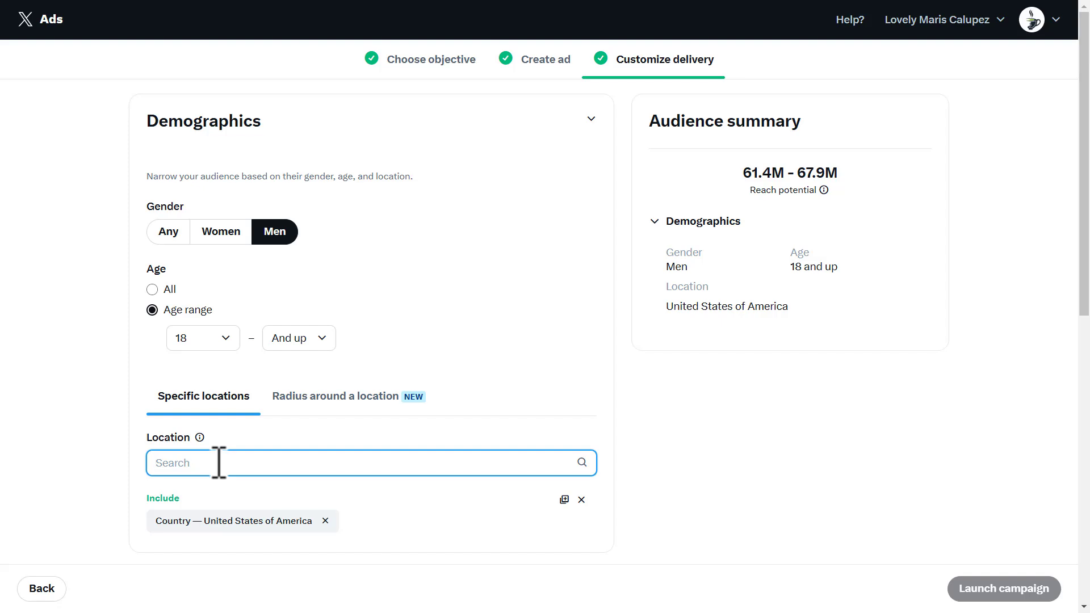
{"action": "type", "text": "Philippines"}
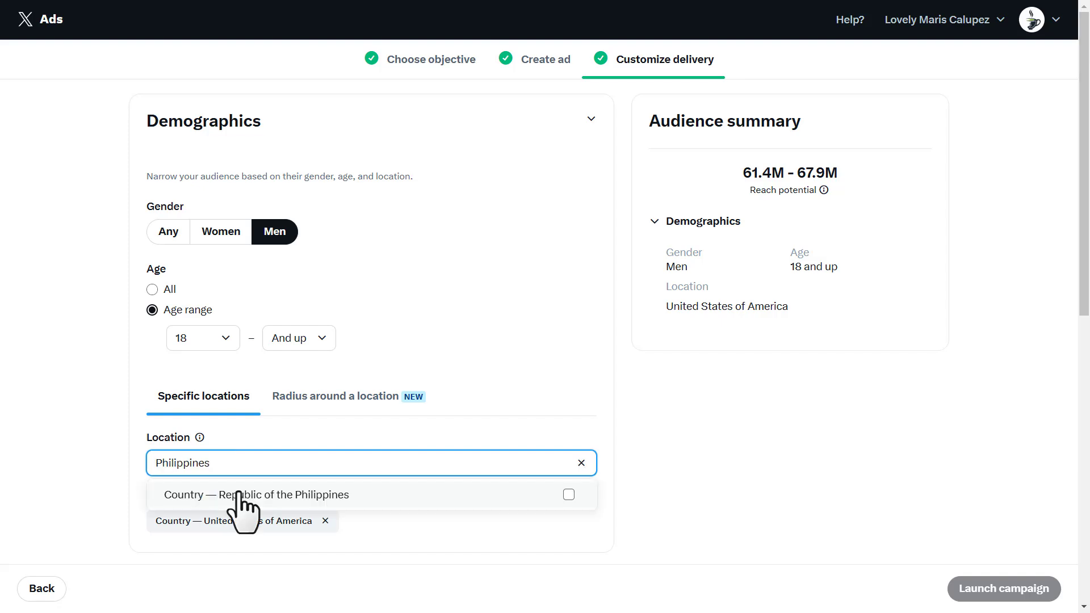
{"action": "left_click", "coordinate": [564, 497]}
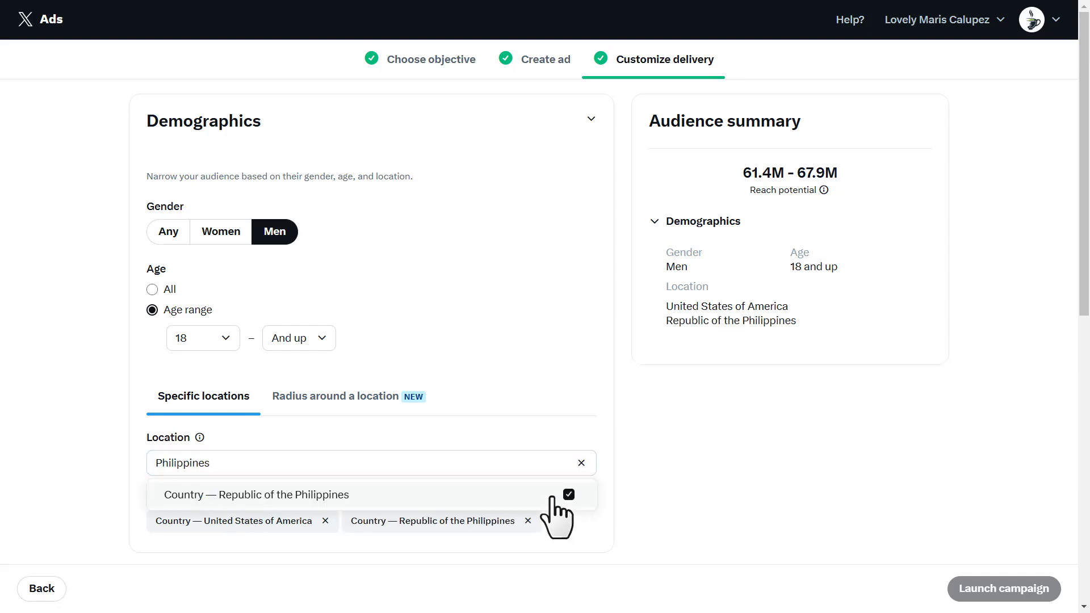
{"action": "left_click", "coordinate": [375, 469]}
- Expand Targeting features and add shoes as a targeting keyword
{"action": "left_click", "coordinate": [616, 540]}
{"action": "scroll", "coordinate": [610, 539], "scroll_direction": "down", "scroll_amount": 6}
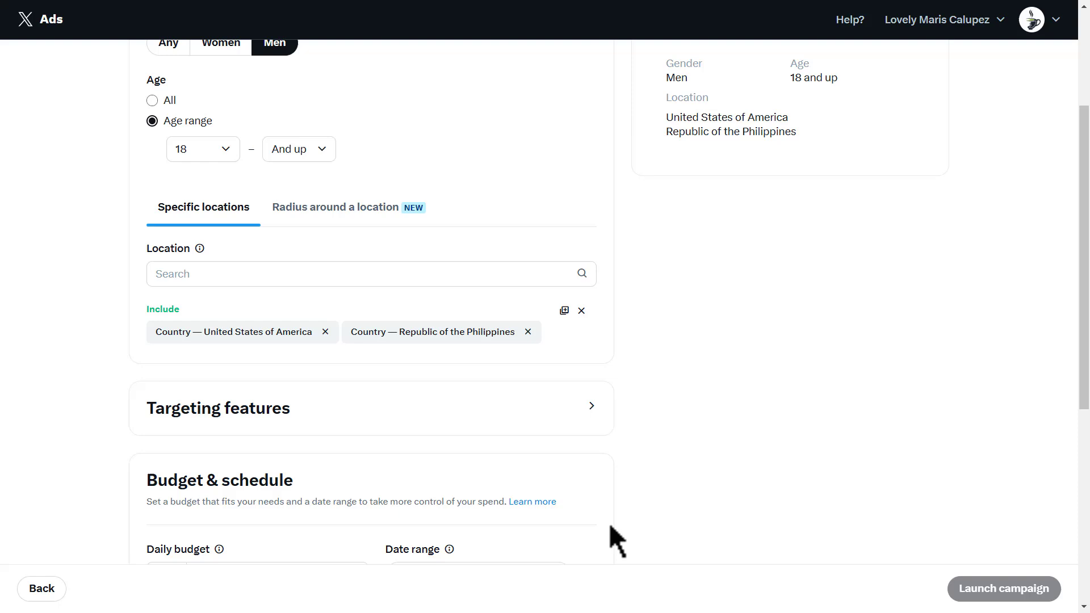
{"action": "left_click", "coordinate": [379, 250]}
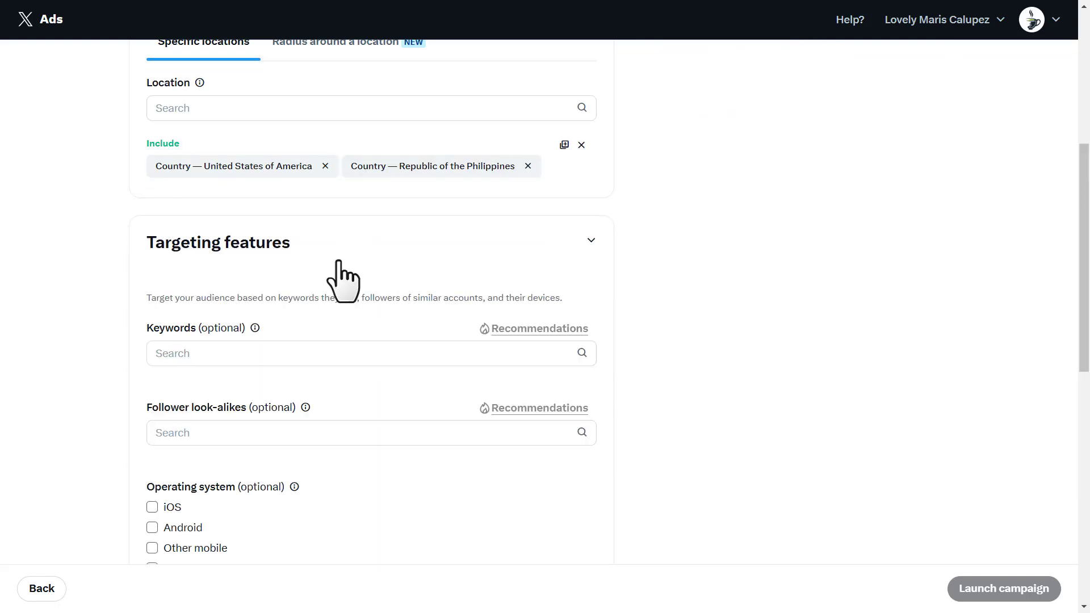
{"action": "scroll", "coordinate": [341, 255], "scroll_direction": "down", "scroll_amount": 1}
{"action": "scroll", "coordinate": [340, 260], "scroll_direction": "down", "scroll_amount": 1}
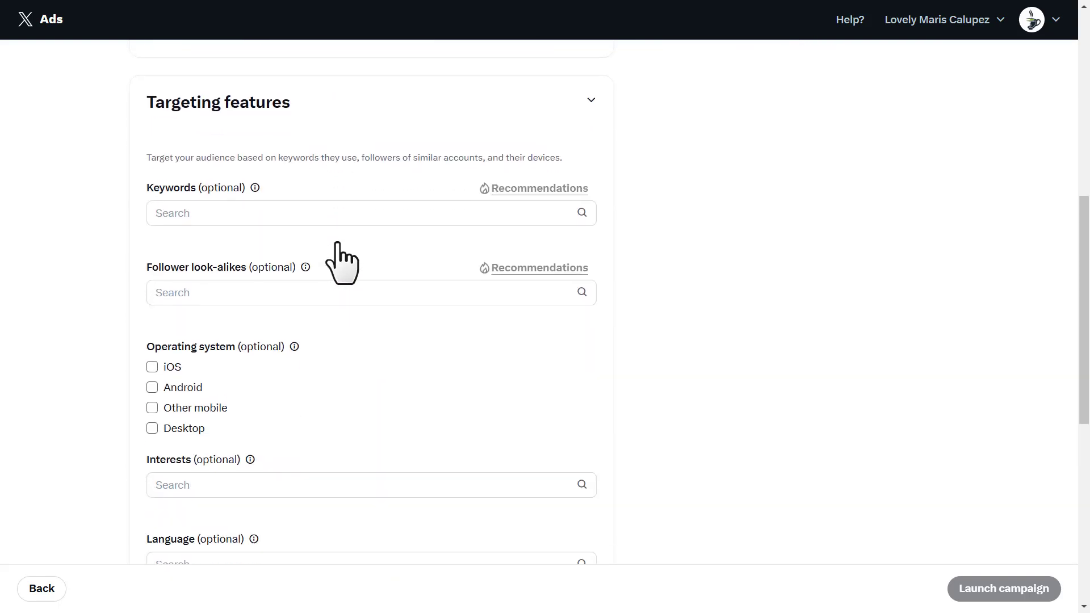
{"action": "left_click", "coordinate": [223, 210]}
{"action": "type", "text": "shoes"}
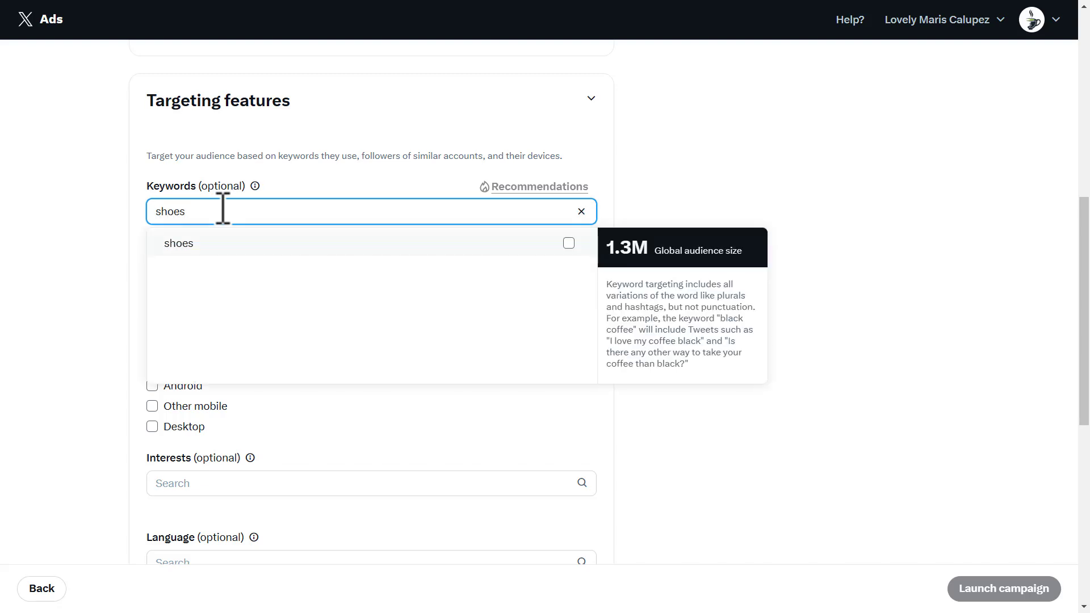
{"action": "left_click", "coordinate": [248, 244]}
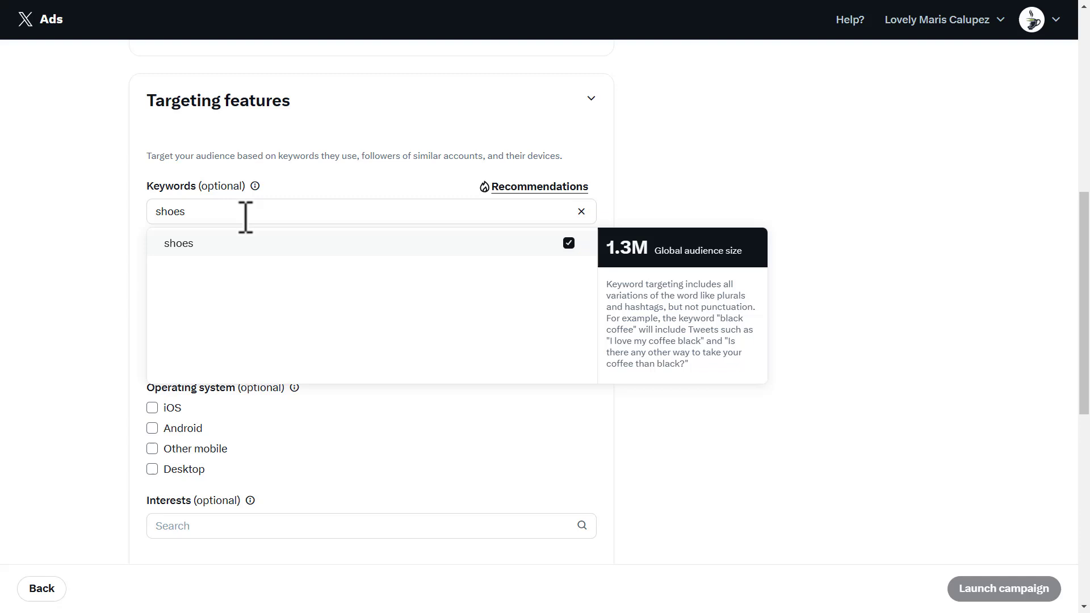
{"action": "left_click", "coordinate": [245, 217]}
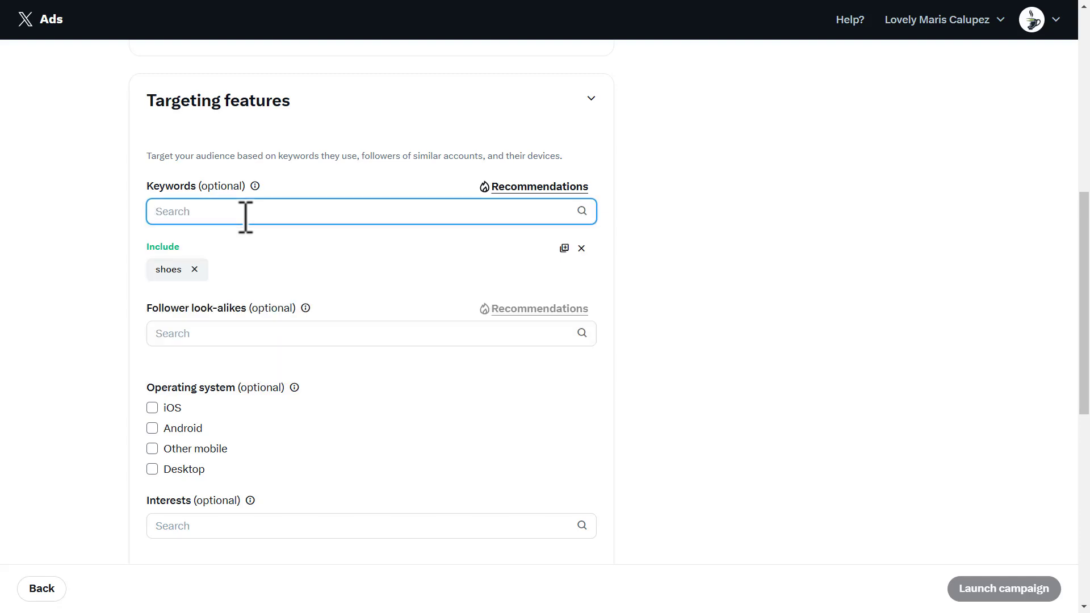
- Add nike and air max as further targeting keywords
{"action": "type", "text": "nike"}
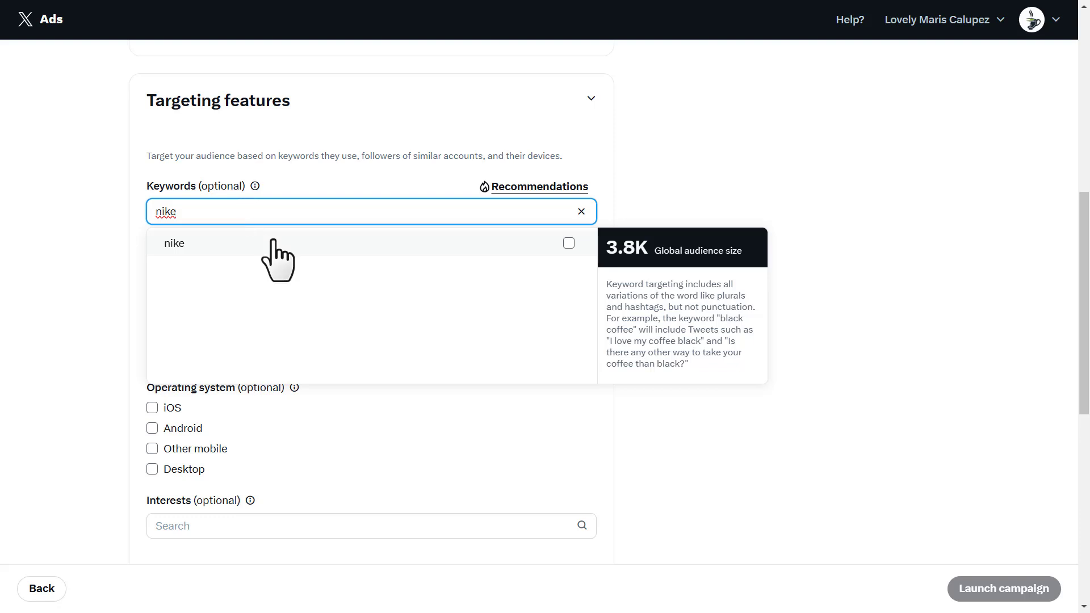
{"action": "left_click", "coordinate": [277, 249]}
{"action": "double_click", "coordinate": [255, 211]}
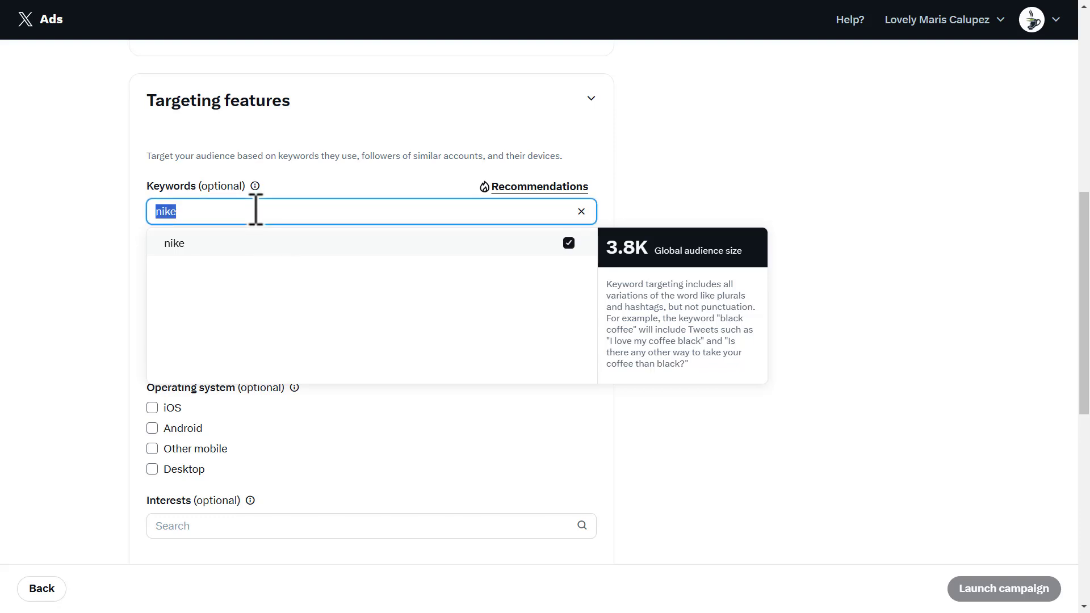
{"action": "type", "text": "air max"}
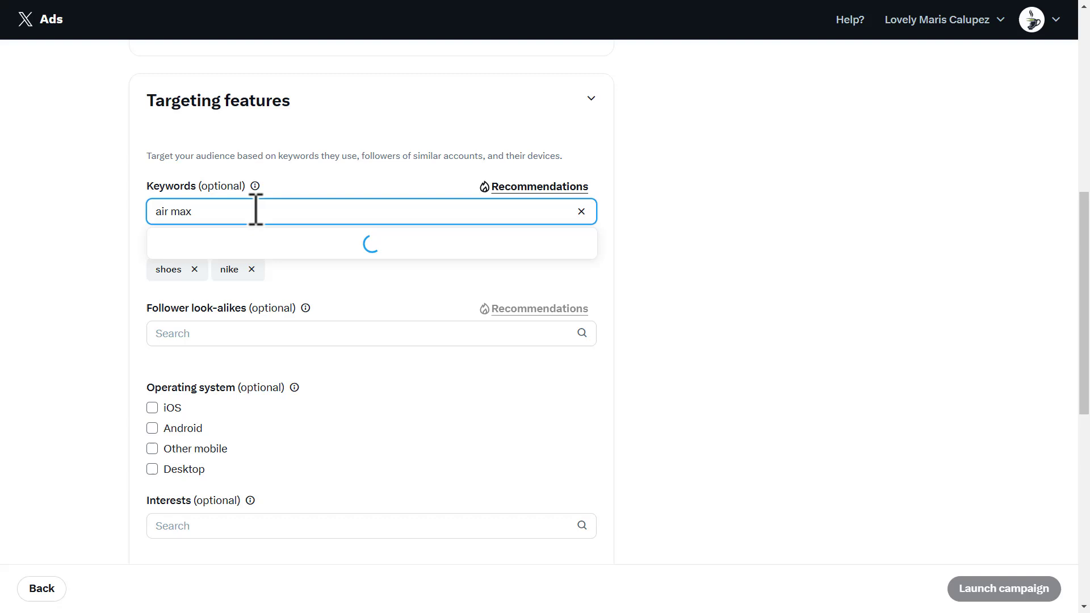
{"action": "left_click", "coordinate": [268, 249]}
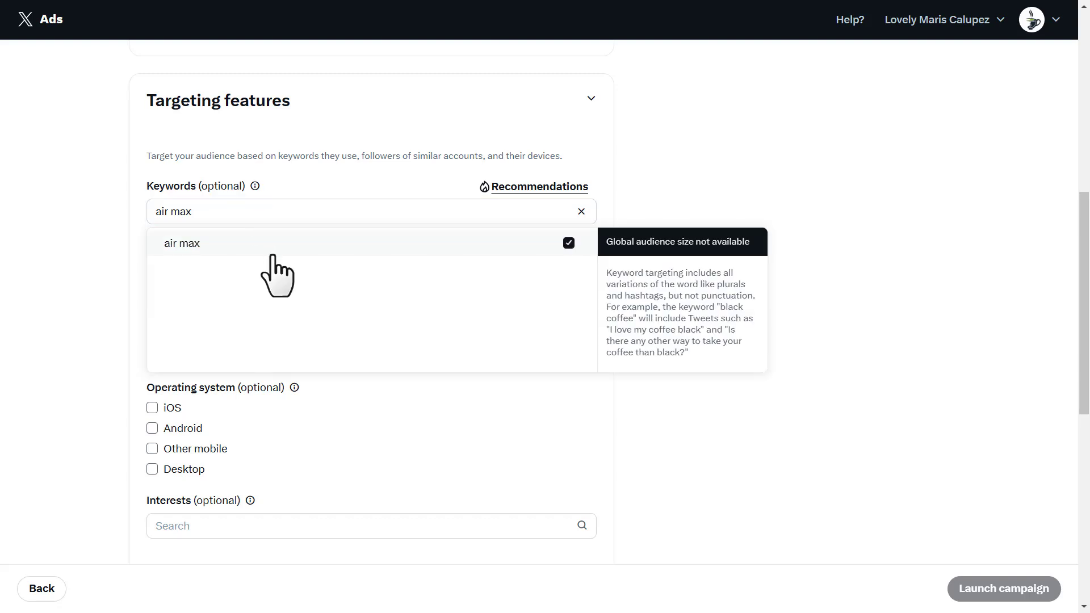
{"action": "left_click", "coordinate": [77, 251]}
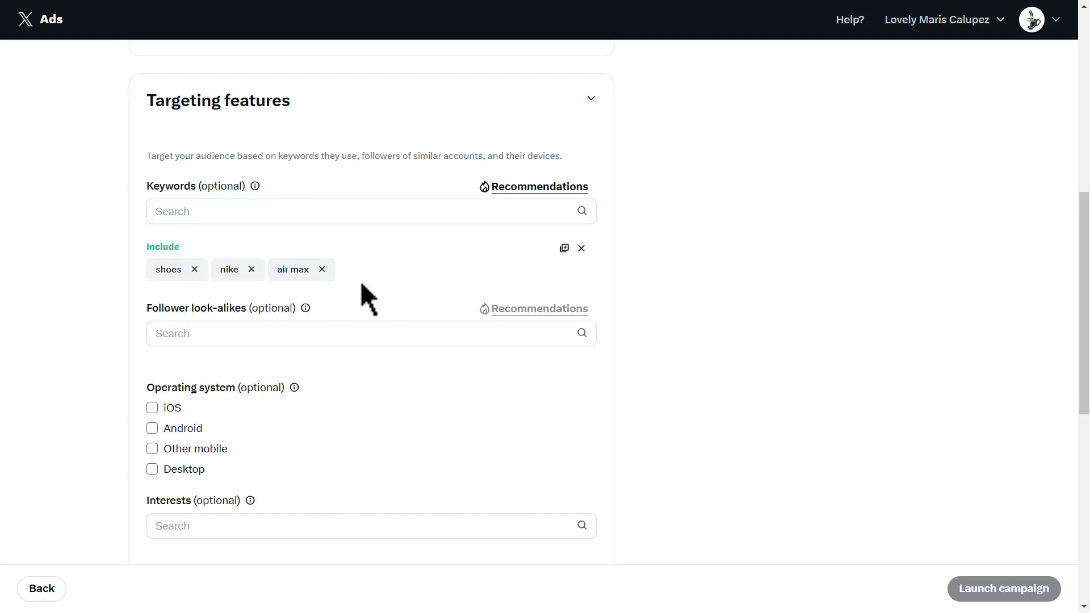
- Target the iOS, Android, Other mobile and Desktop operating systems
{"action": "left_click", "coordinate": [537, 187]}
{"action": "left_click", "coordinate": [197, 332]}
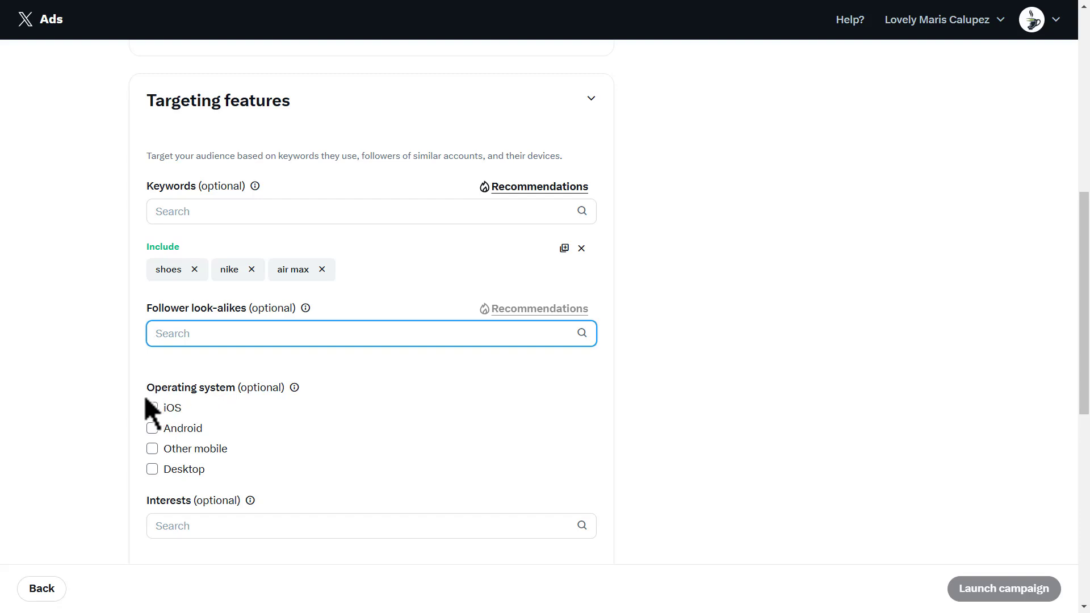
{"action": "left_click_drag", "start_coordinate": [144, 395], "coordinate": [228, 397]}
{"action": "left_click", "coordinate": [247, 394]}
{"action": "scroll", "coordinate": [247, 394], "scroll_direction": "down", "scroll_amount": 1}
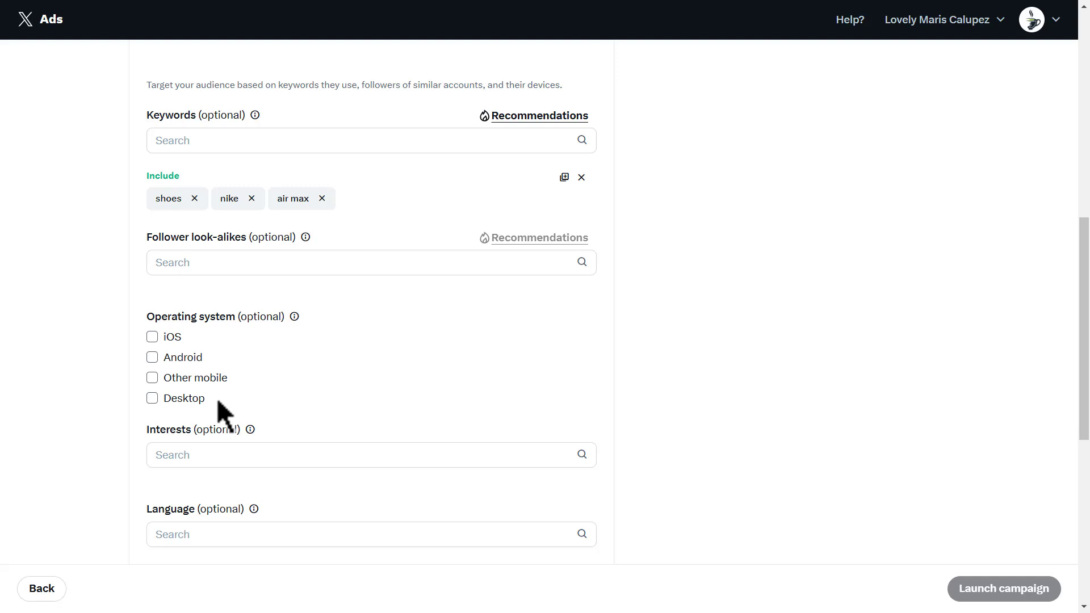
{"action": "left_click", "coordinate": [152, 357]}
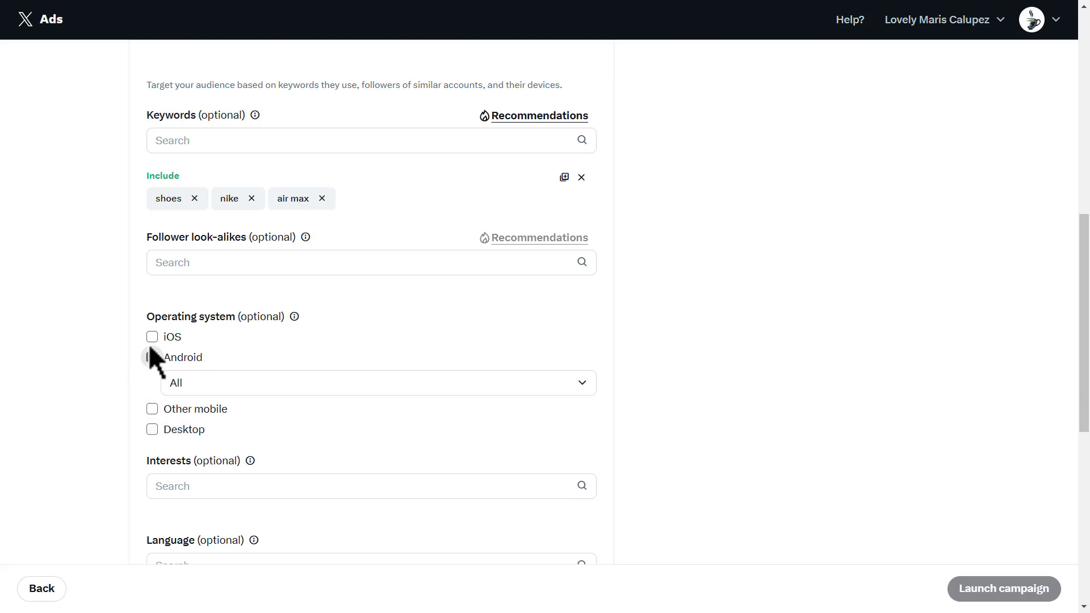
{"action": "left_click", "coordinate": [152, 338]}
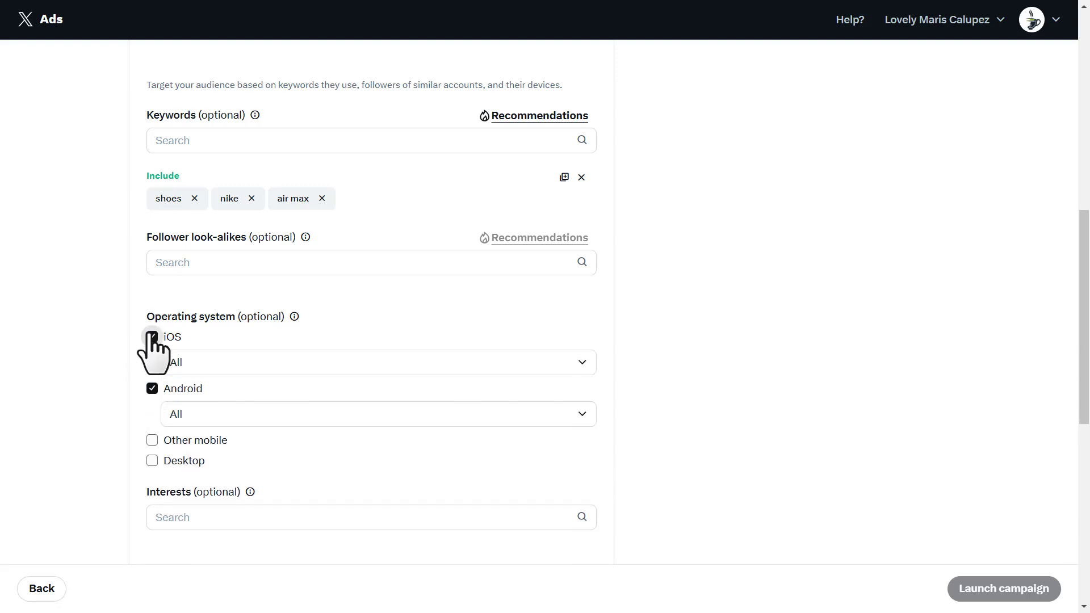
{"action": "left_click", "coordinate": [152, 440]}
{"action": "left_click", "coordinate": [152, 461]}
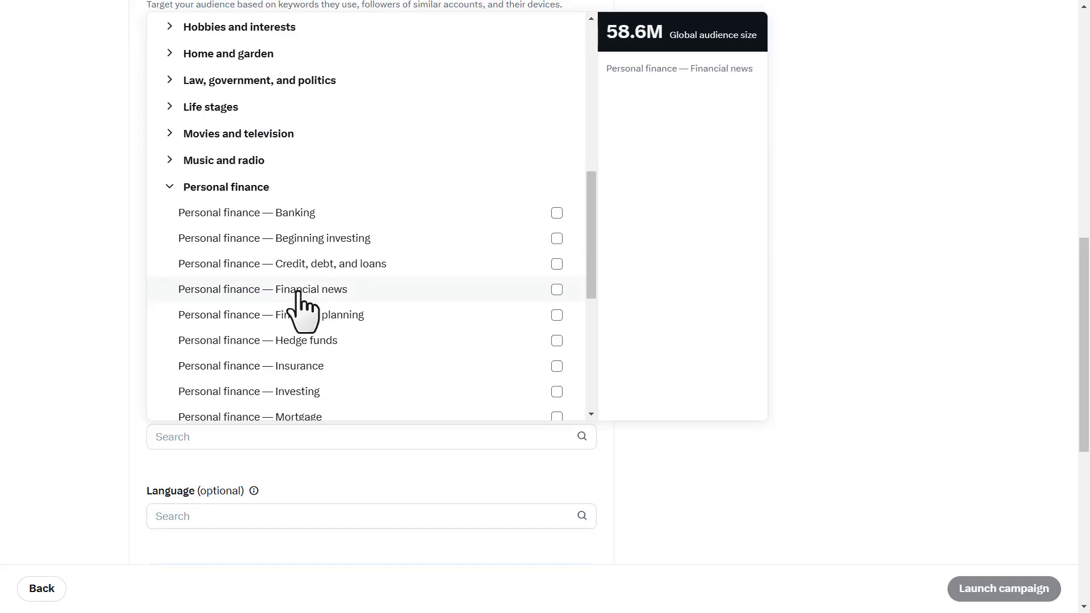
- Add the Personal finance — Financial news interest
{"action": "left_click", "coordinate": [306, 289]}
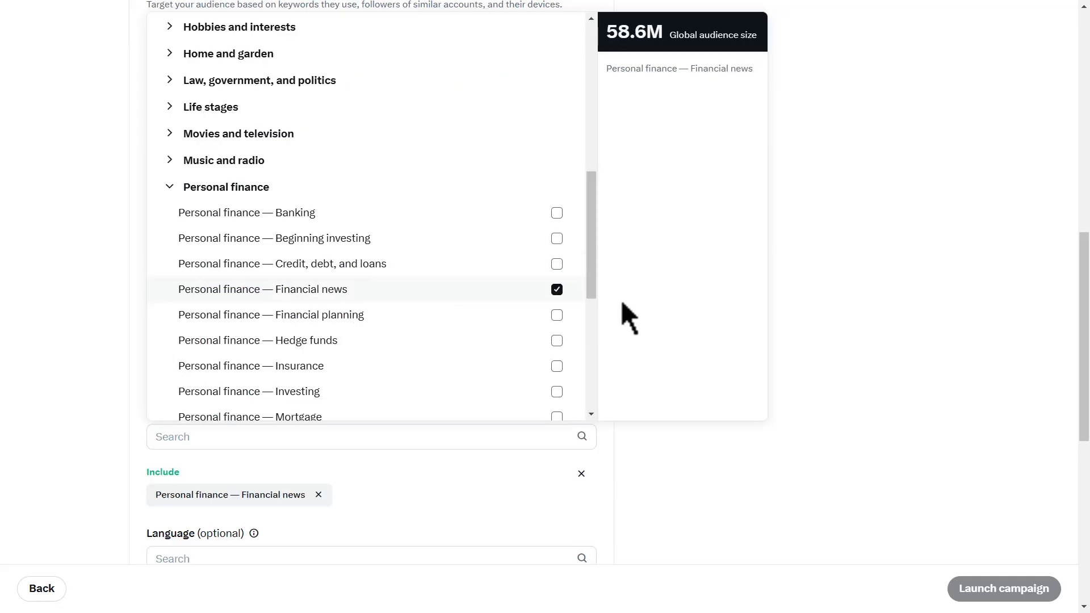
{"action": "left_click", "coordinate": [127, 431]}
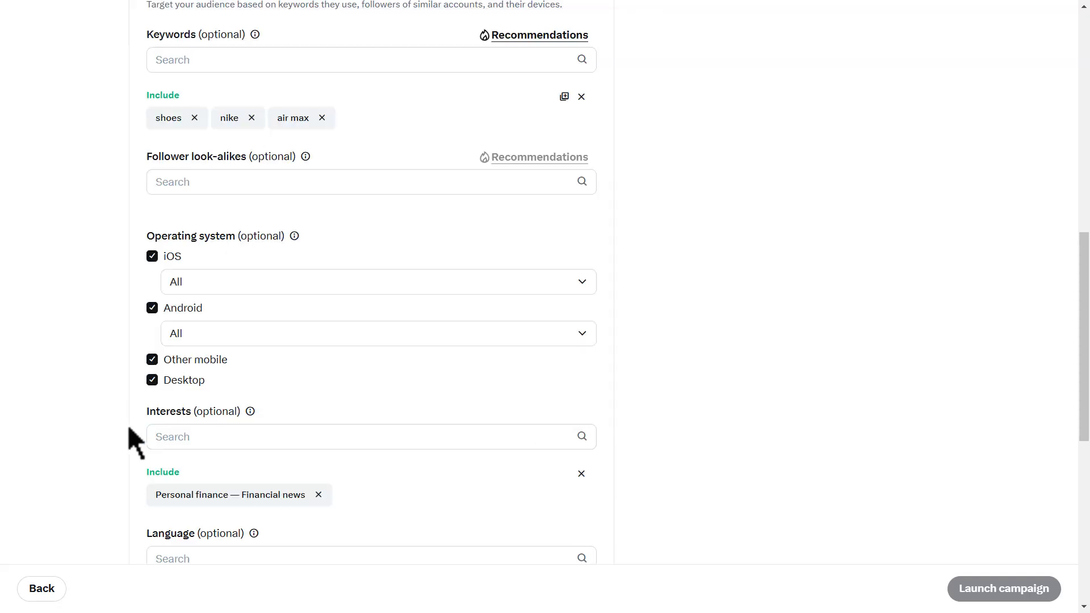
{"action": "scroll", "coordinate": [365, 482], "scroll_direction": "down", "scroll_amount": 3}
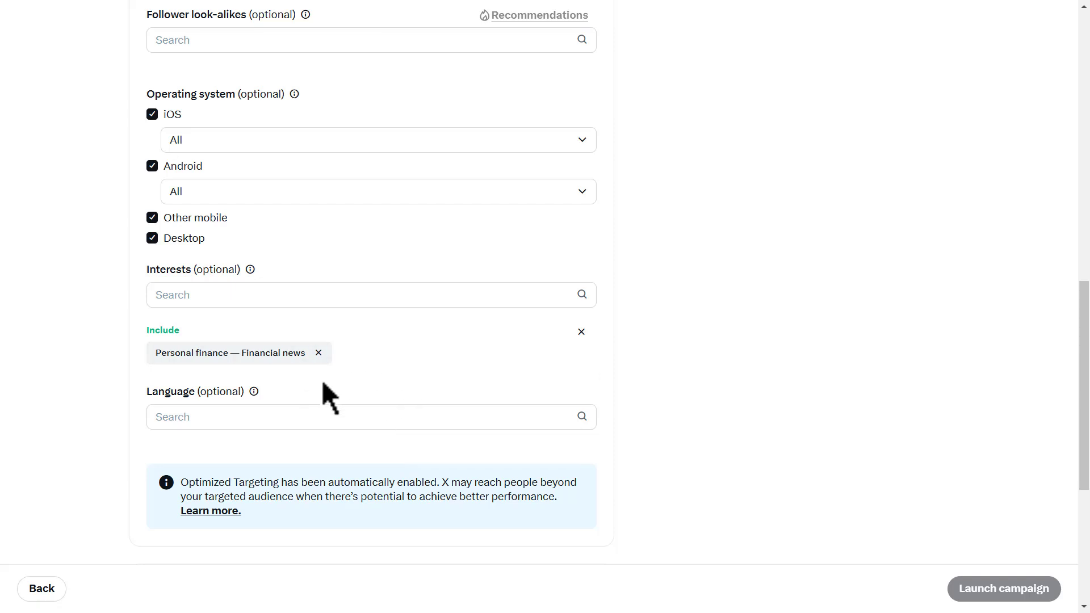
{"action": "scroll", "coordinate": [329, 398], "scroll_direction": "up", "scroll_amount": 3}
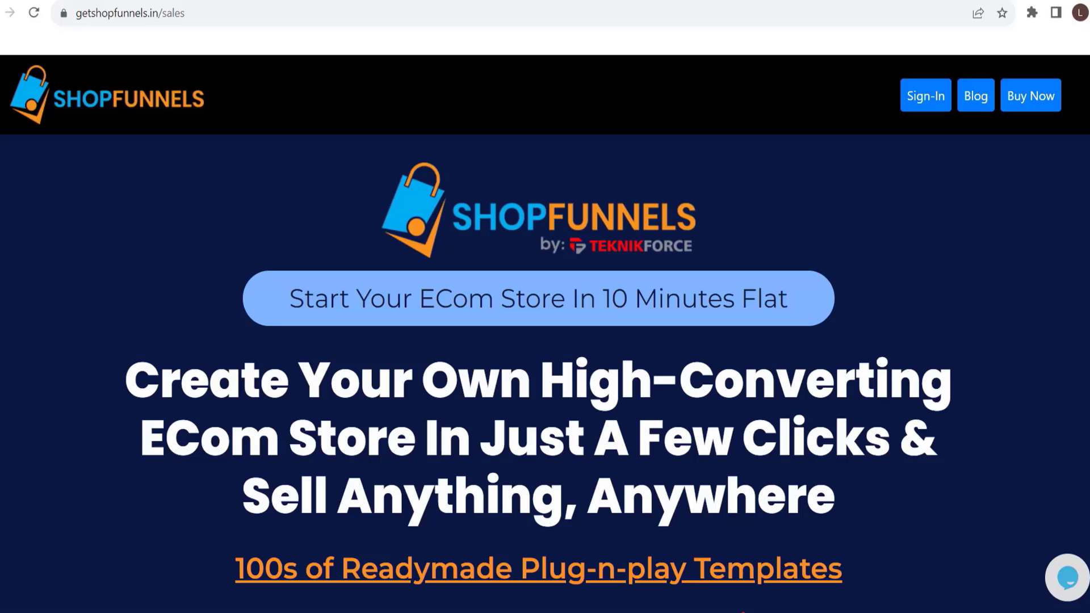
{"action": "scroll", "coordinate": [362, 189], "scroll_direction": "down", "scroll_amount": 15}
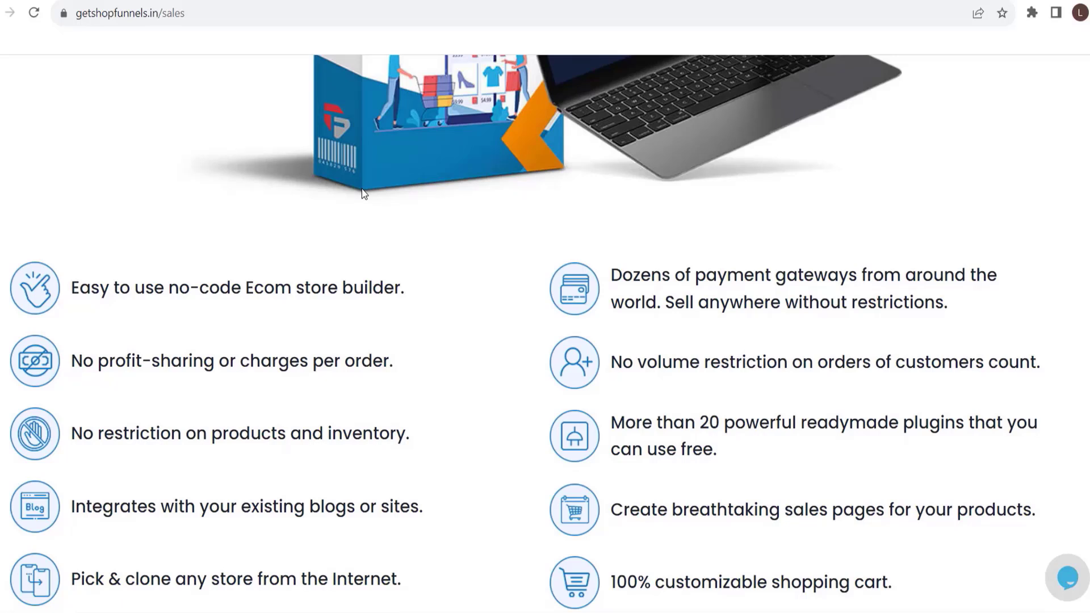
{"action": "left_click_drag", "start_coordinate": [69, 364], "coordinate": [427, 367]}
{"action": "scroll", "coordinate": [425, 366], "scroll_direction": "down", "scroll_amount": 3}
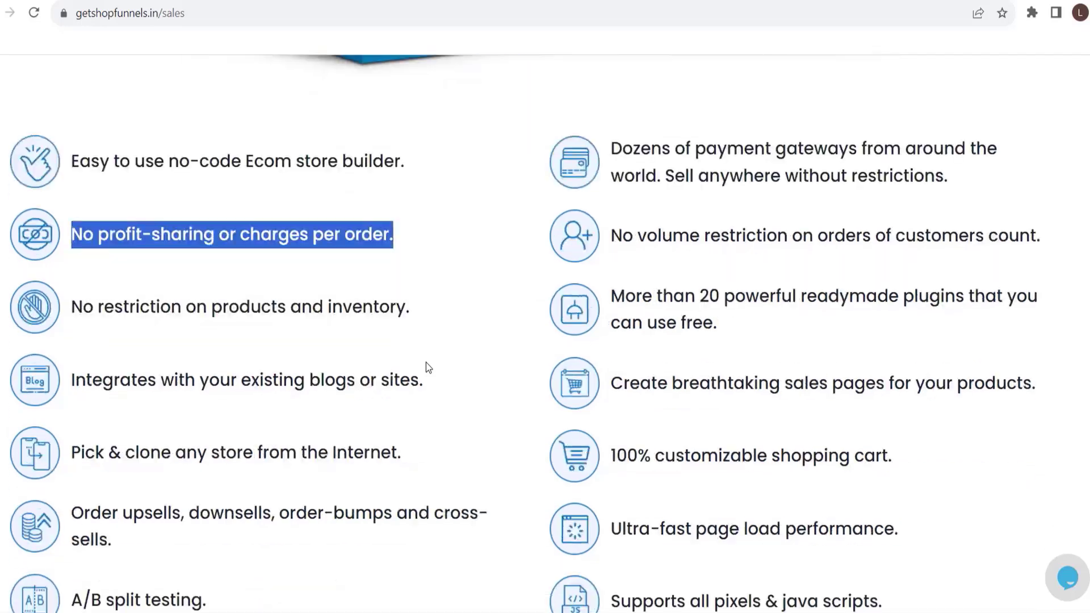
{"action": "left_click", "coordinate": [645, 350]}
{"action": "left_click_drag", "start_coordinate": [645, 350], "coordinate": [1070, 356]}
{"action": "scroll", "coordinate": [1067, 350], "scroll_direction": "down", "scroll_amount": 5}
{"action": "left_click_drag", "start_coordinate": [70, 321], "coordinate": [309, 325]}
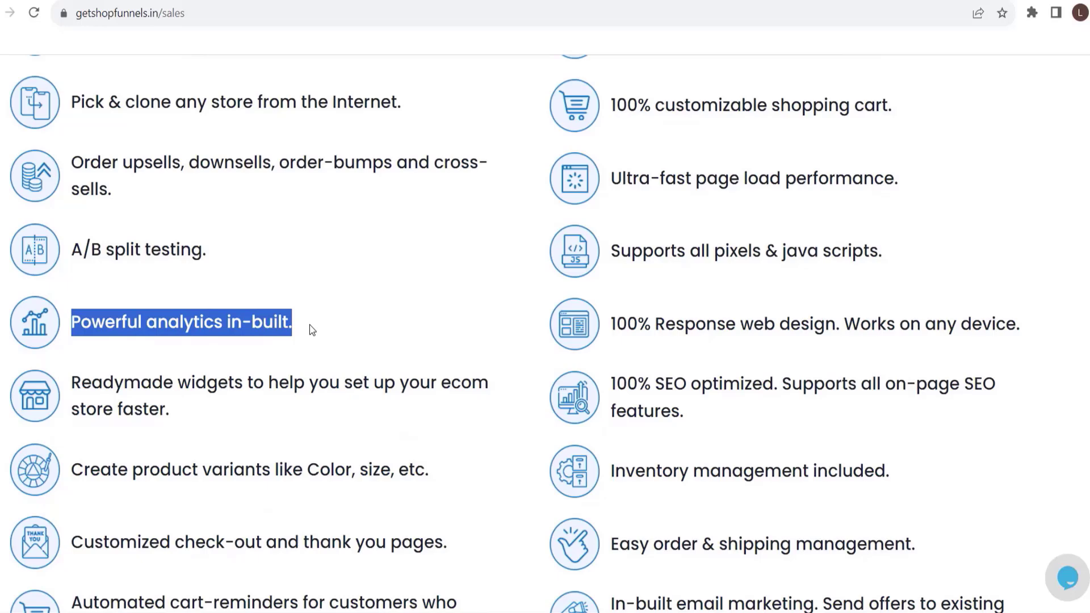
{"action": "scroll", "coordinate": [404, 205], "scroll_direction": "down", "scroll_amount": 7}
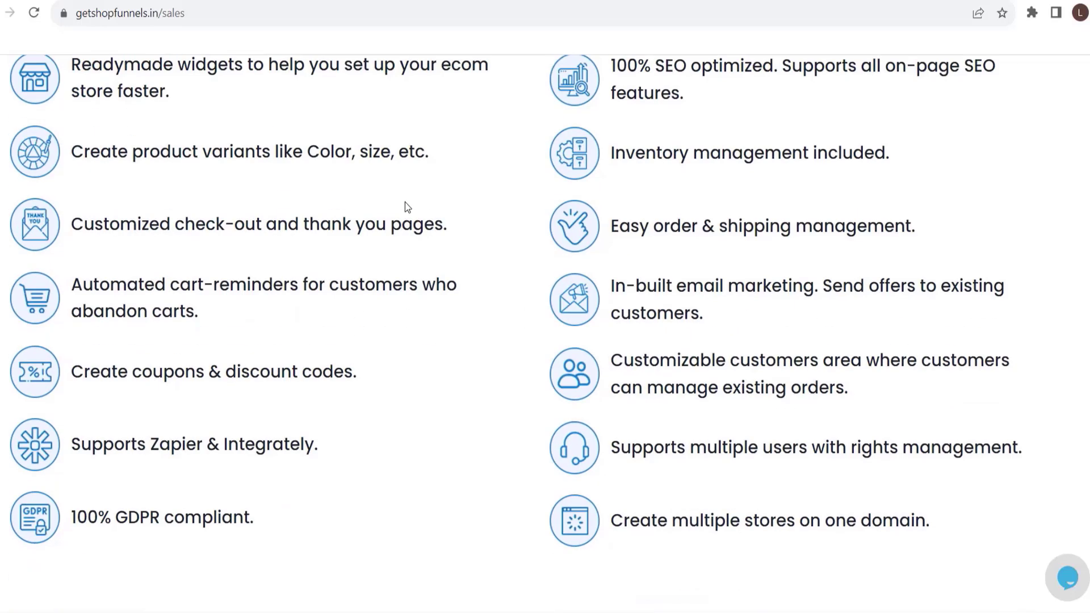
{"action": "scroll", "coordinate": [406, 207], "scroll_direction": "up", "scroll_amount": 15}
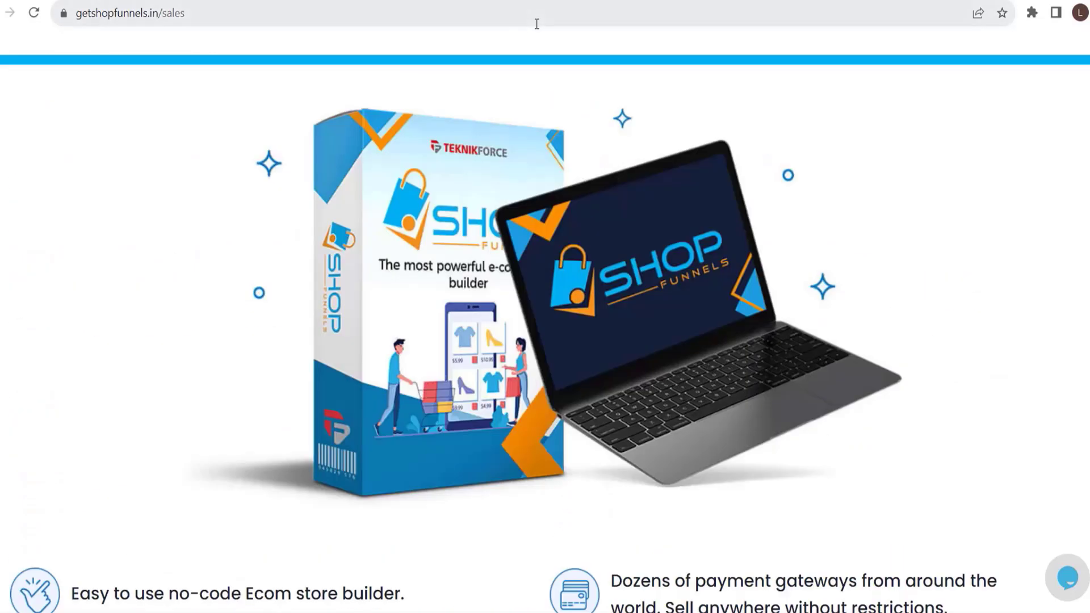